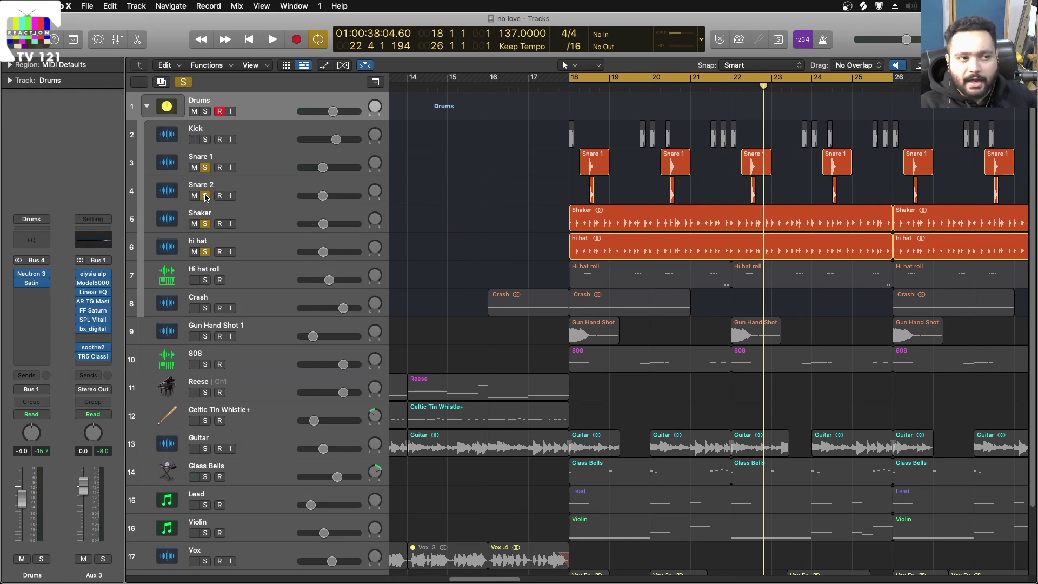
# Step: Play the soloed Drums-stack tracks from bar 18
pyautogui.press('space')
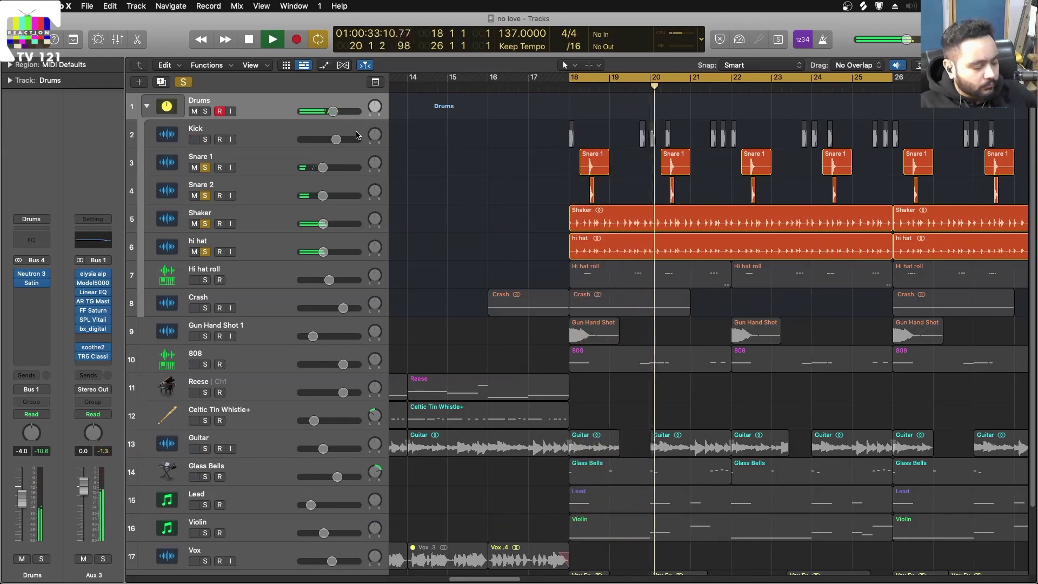
# Step: Restart playback of the soloed drums with taller track rows, then stop
pyautogui.press('space')
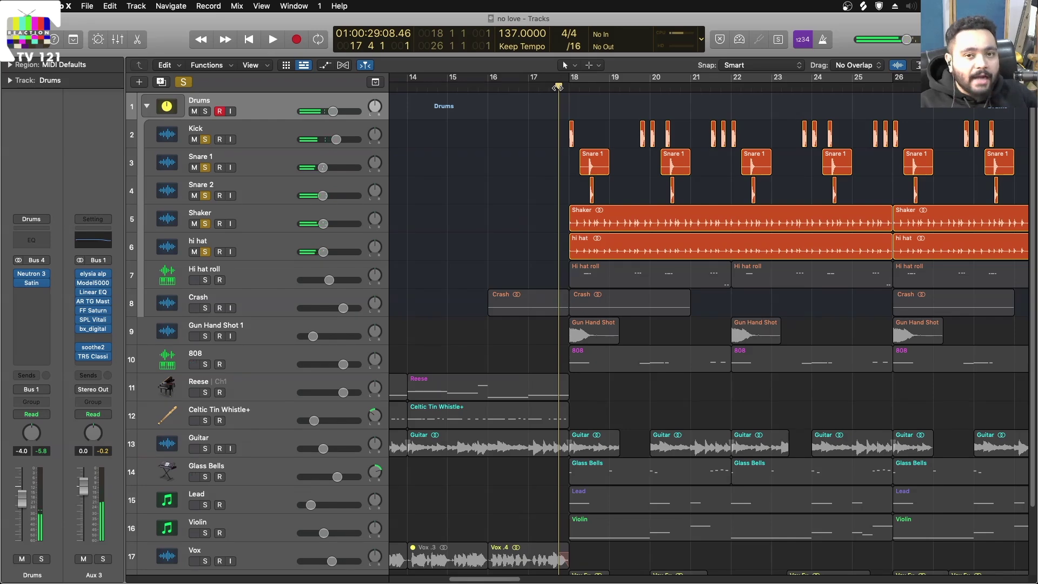
pyautogui.press('space')
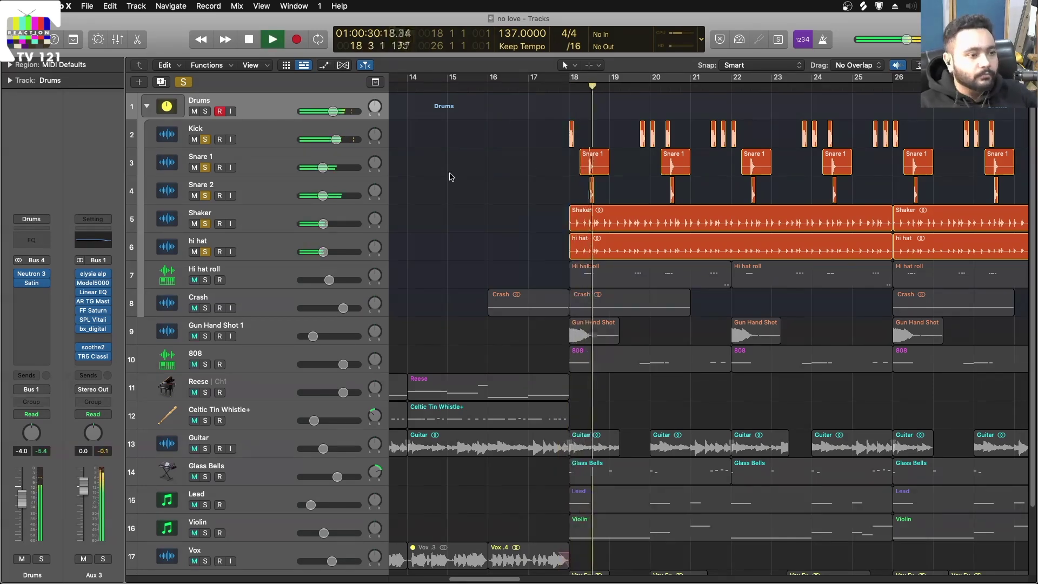
pyautogui.press('super+Left')
pyautogui.press('super+Down')
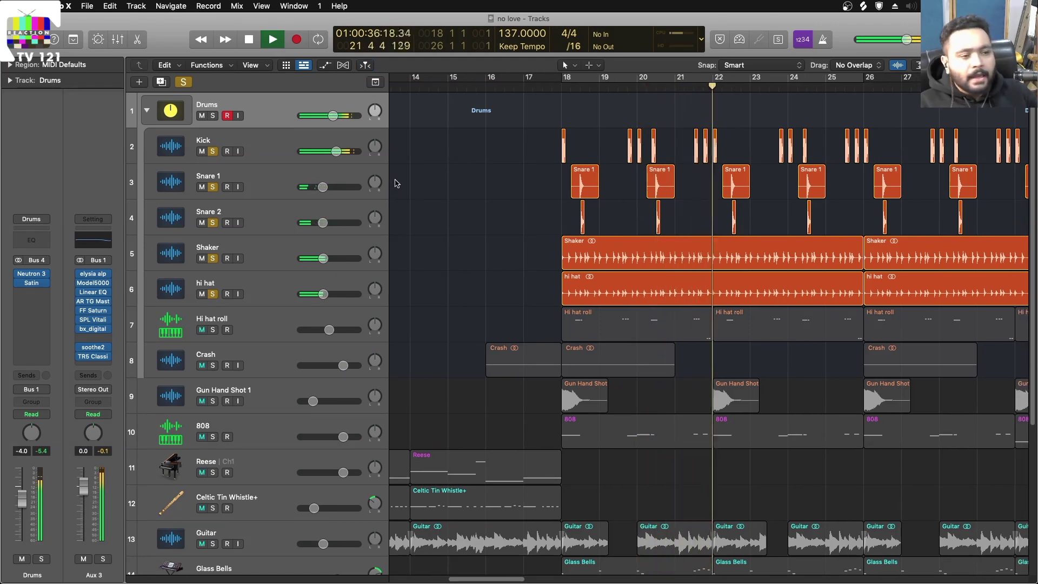
pyautogui.press('space')
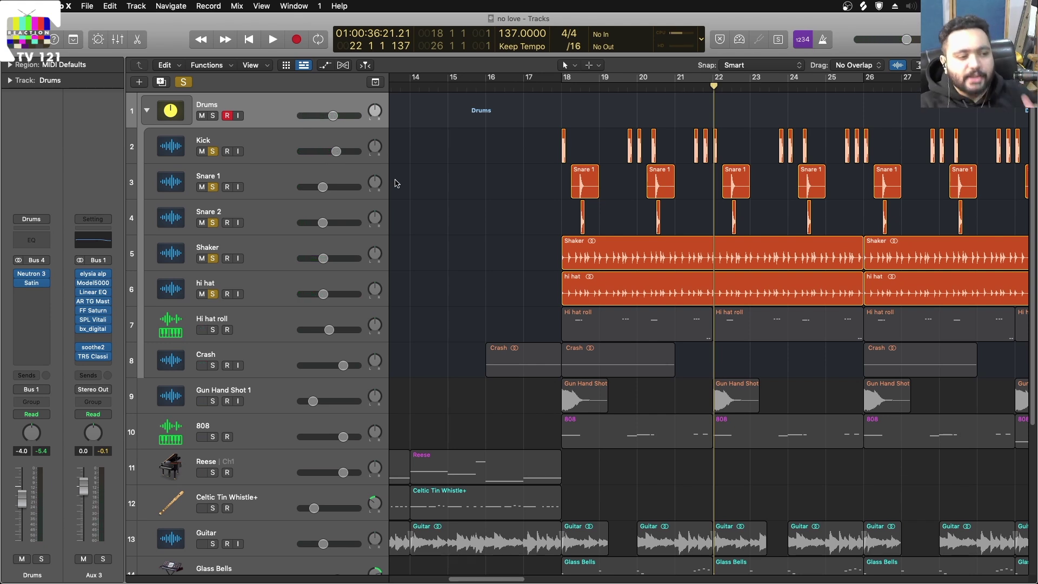
# Step: Solo Hi hat roll, view its notes and audition from bar 18, returning to the track list
pyautogui.click(213, 330)
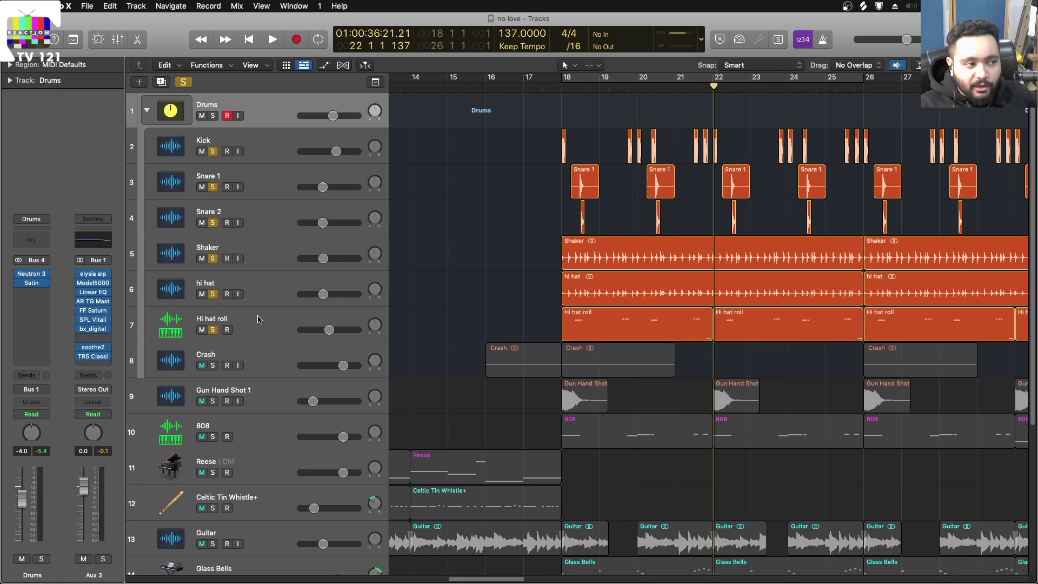
pyautogui.click(260, 319)
pyautogui.press('p')
pyautogui.hotkey('shift', 'space')
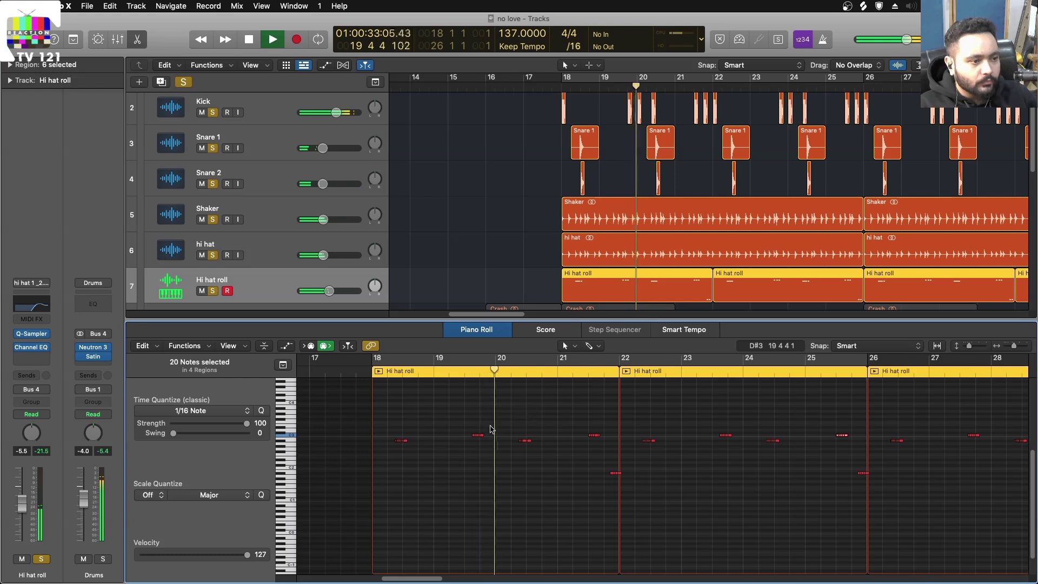
pyautogui.scroll(3, 623, 441)
pyautogui.scroll(2, 618, 441)
pyautogui.hscroll(1, 613, 441)
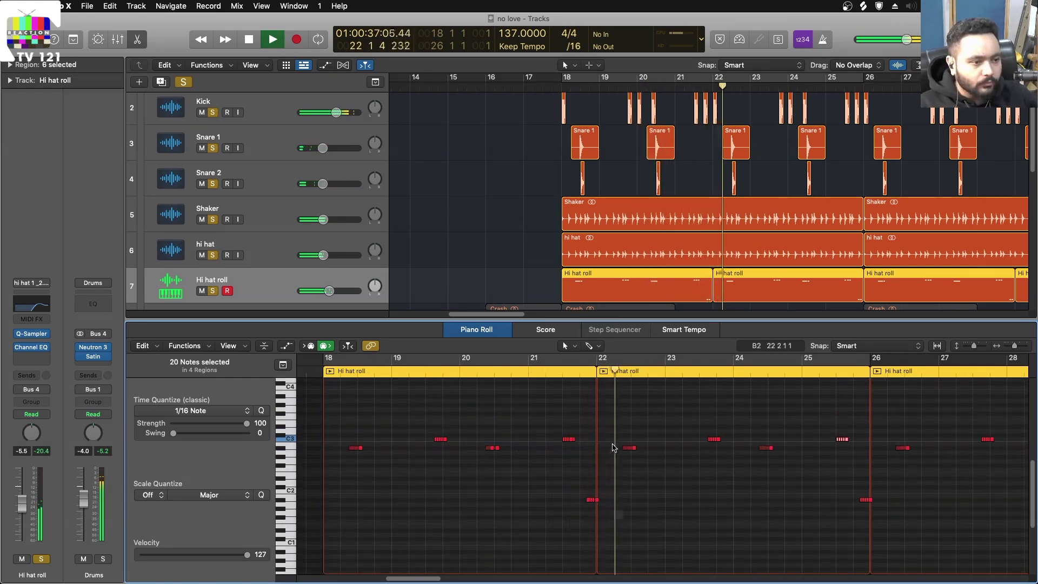
pyautogui.scroll(-3, 518, 228)
pyautogui.press('x')
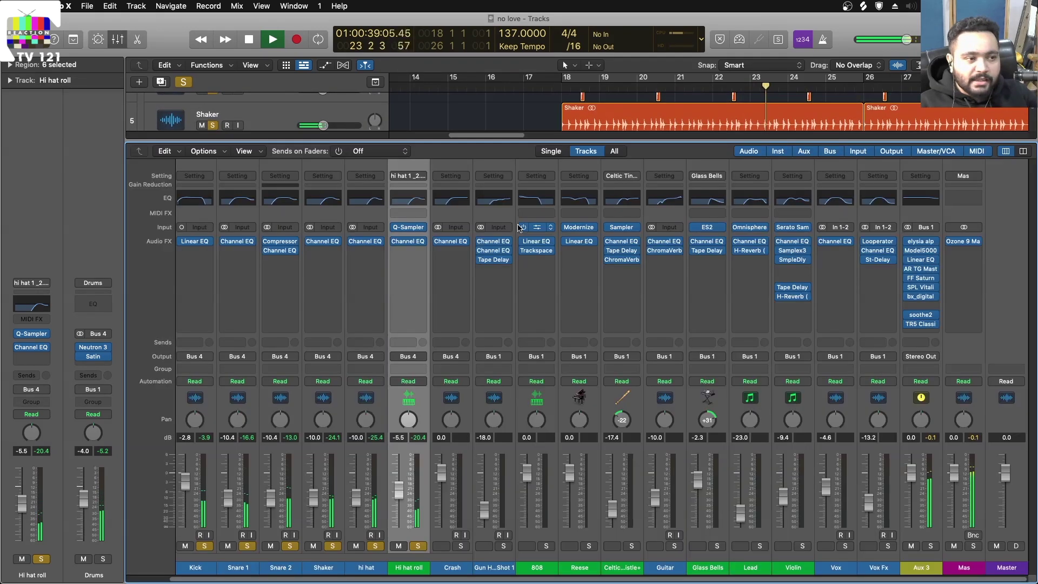
pyautogui.press('x')
pyautogui.press('space')
# Step: Solo Gun Hand Shot 1 and play from its selected regions
pyautogui.click(213, 268)
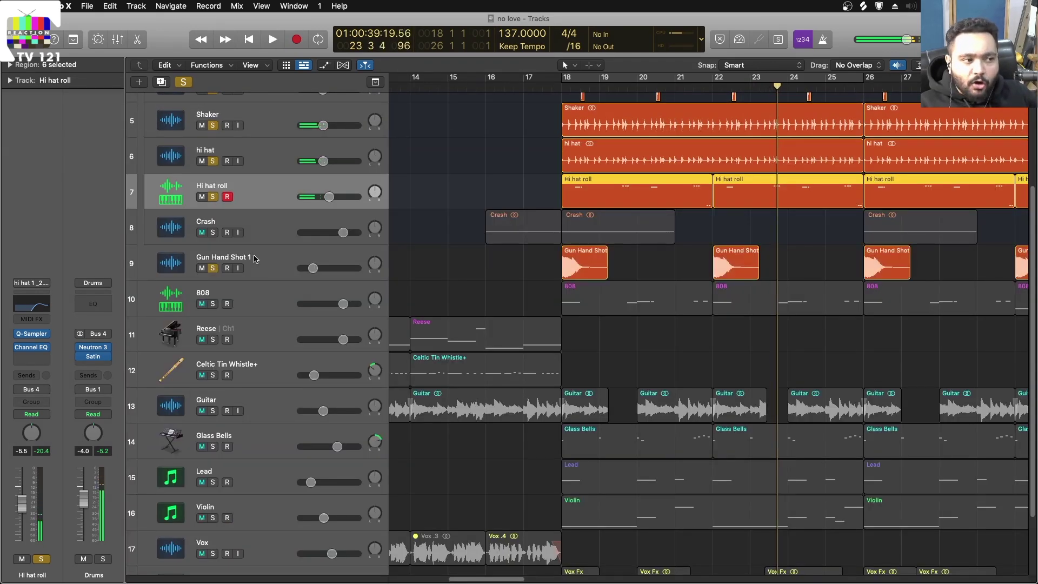
pyautogui.click(287, 253)
pyautogui.hotkey('shift', 'space')
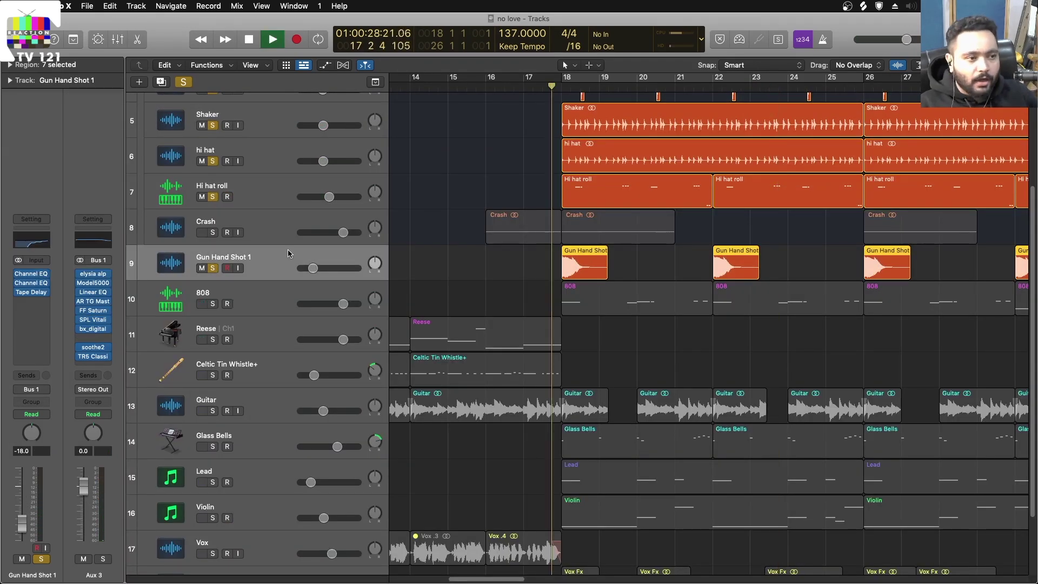
pyautogui.scroll(-3, 598, 279)
pyautogui.hscroll(-3, 560, 278)
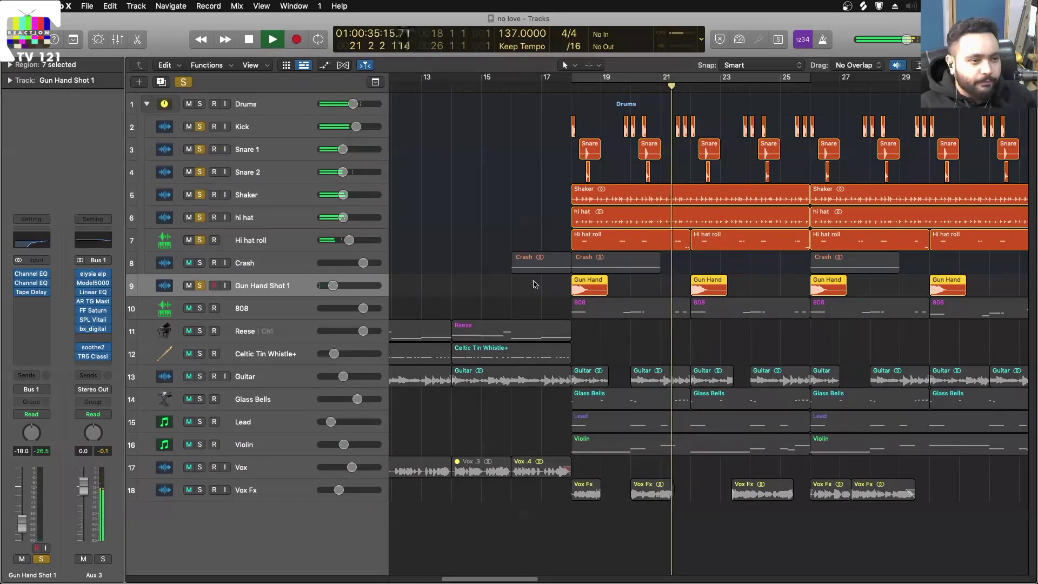
# Step: Unmute Crash and play from bar 16, fitting all 18 tracks in view, then stop
pyautogui.click(189, 263)
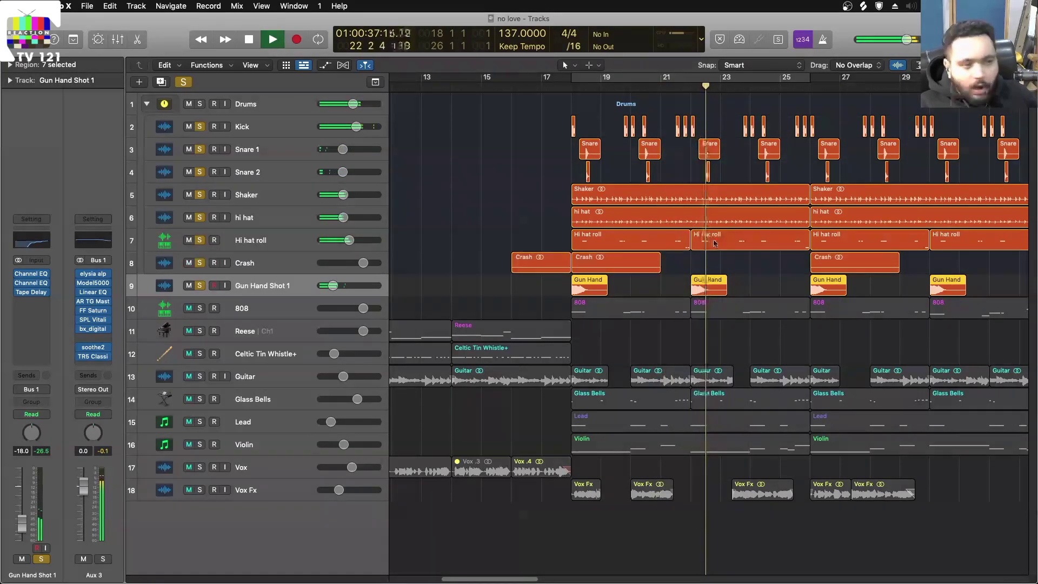
pyautogui.click(511, 86)
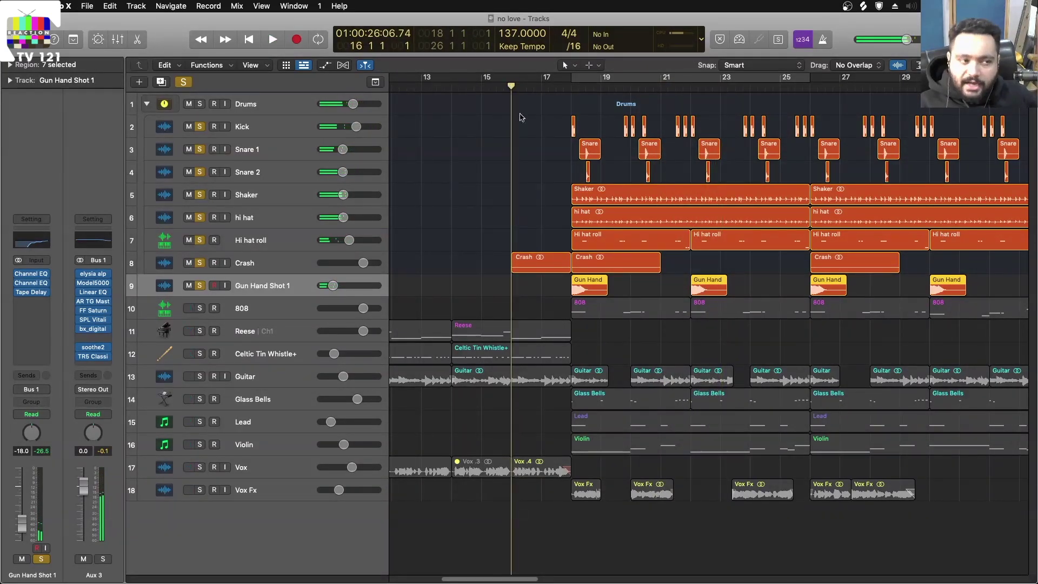
pyautogui.press('super+Down')
pyautogui.press('super+Down')
pyautogui.press('super+Down')
pyautogui.press('super+Down')
pyautogui.press('super+Down')
pyautogui.press('super+Down')
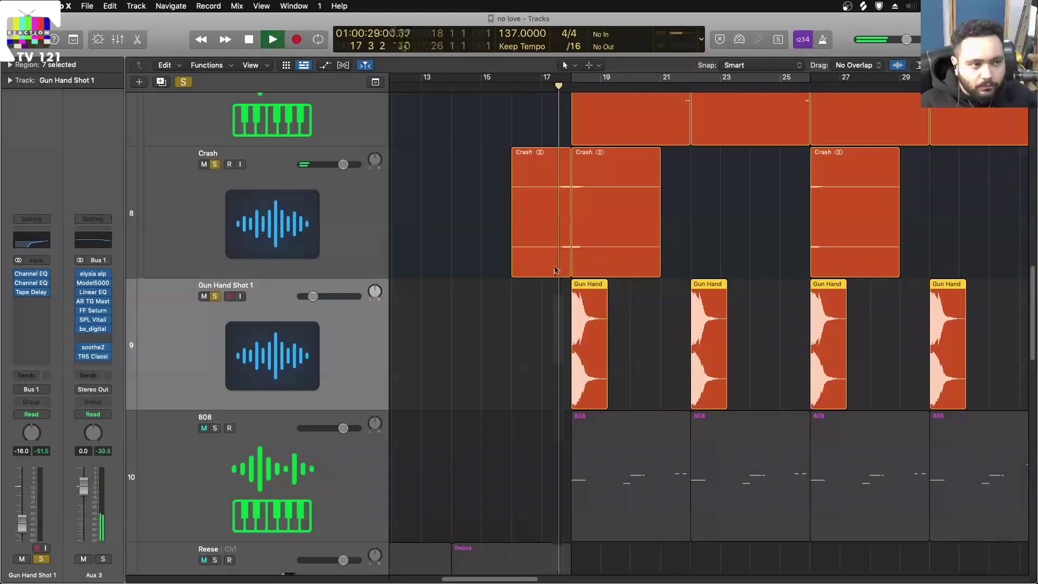
pyautogui.press('super+Up')
pyautogui.press('super+Up')
pyautogui.press('super+Up')
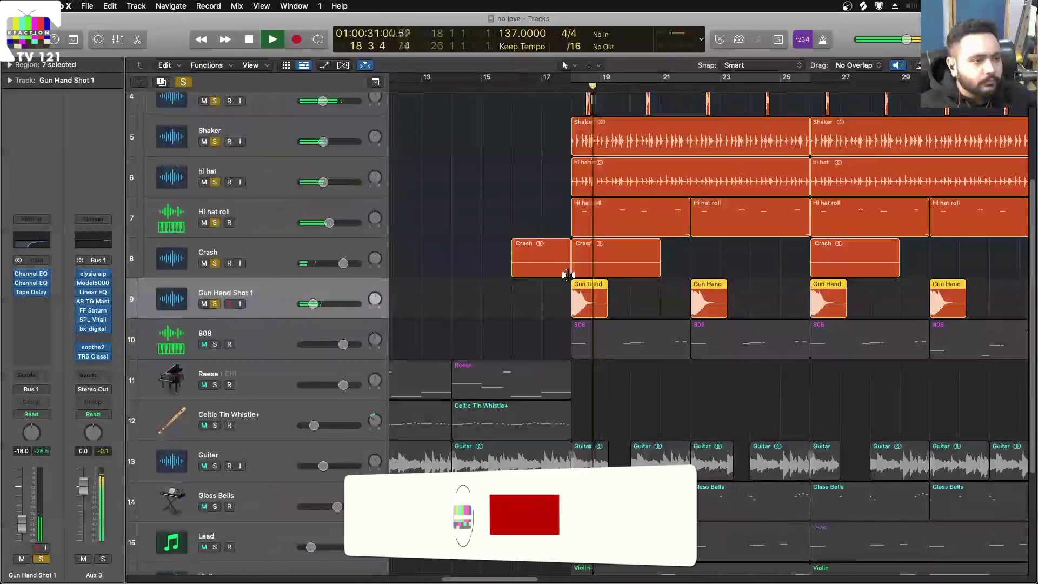
pyautogui.press('super+Up')
pyautogui.press('super+Left')
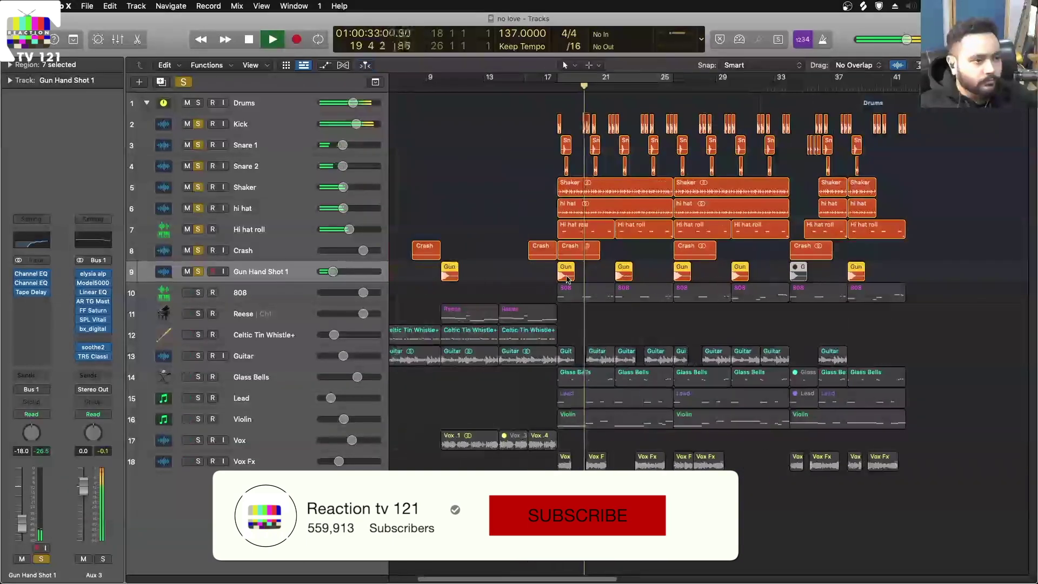
pyautogui.press('super+Down')
pyautogui.press('space')
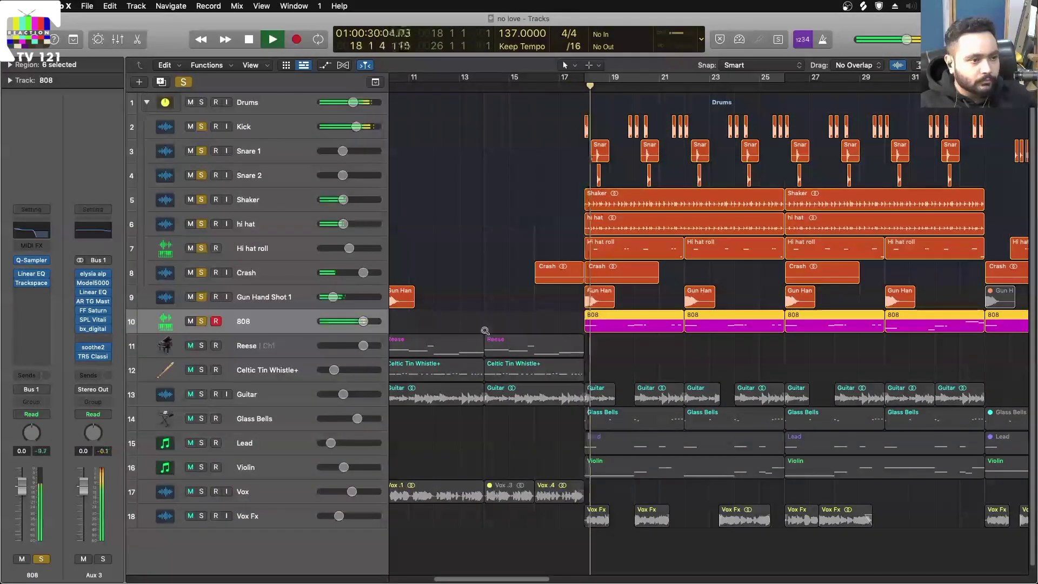
pyautogui.doubleClick(650, 331)
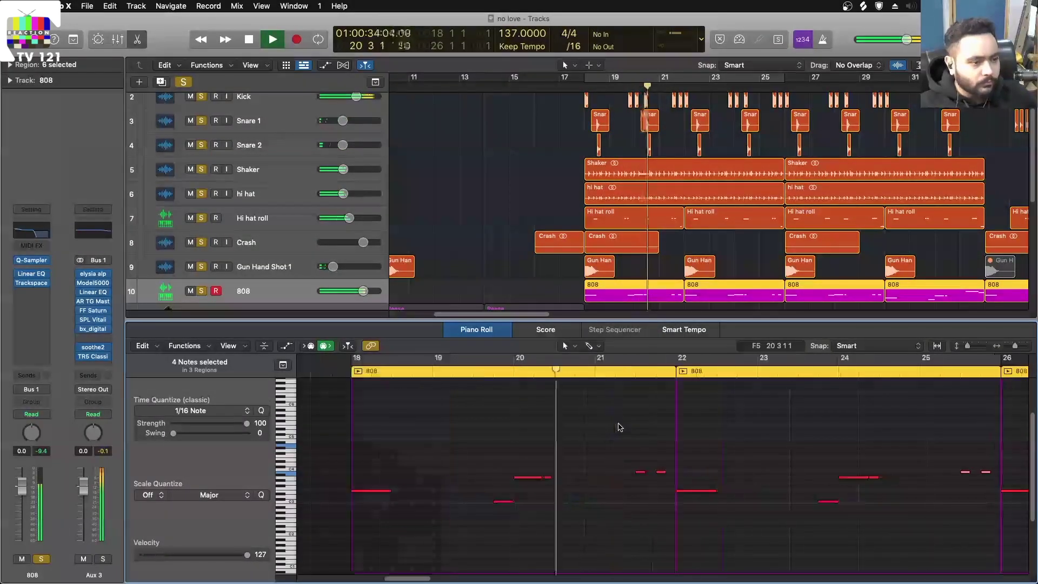
pyautogui.hscroll(1, 630, 428)
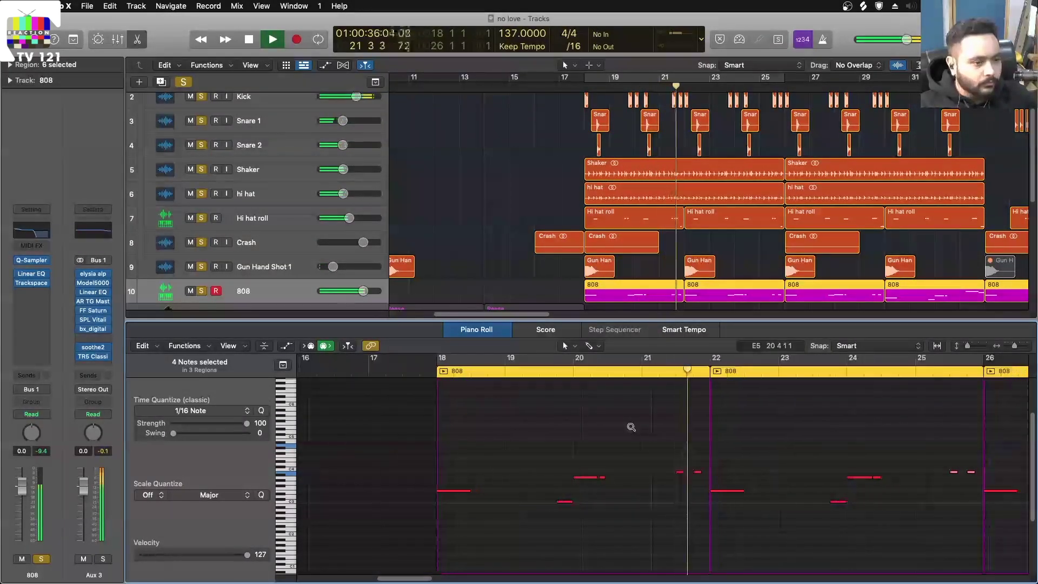
pyautogui.scroll(-2, 631, 429)
pyautogui.hscroll(2, 631, 427)
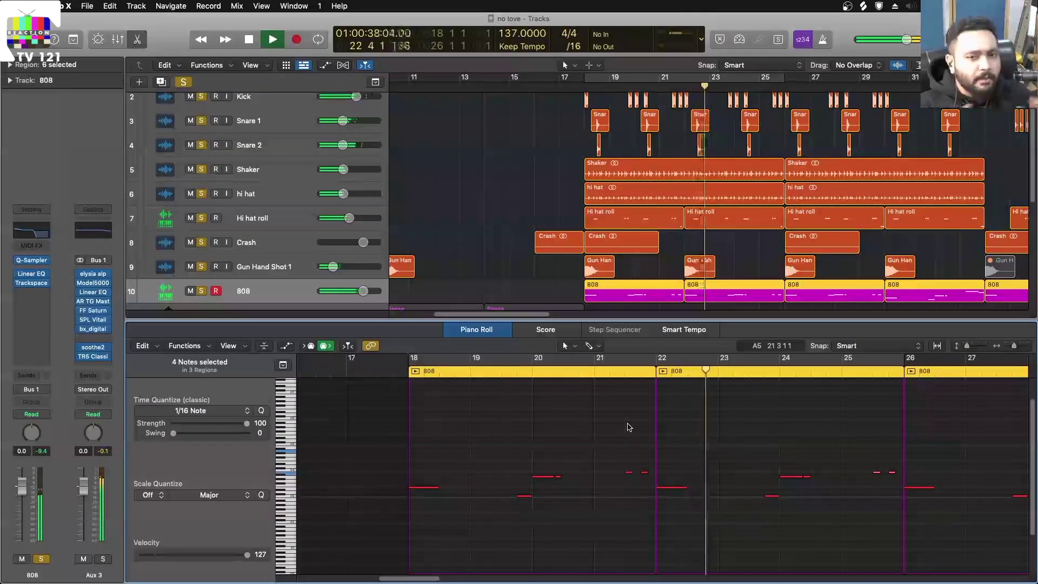
pyautogui.scroll(-2, 640, 426)
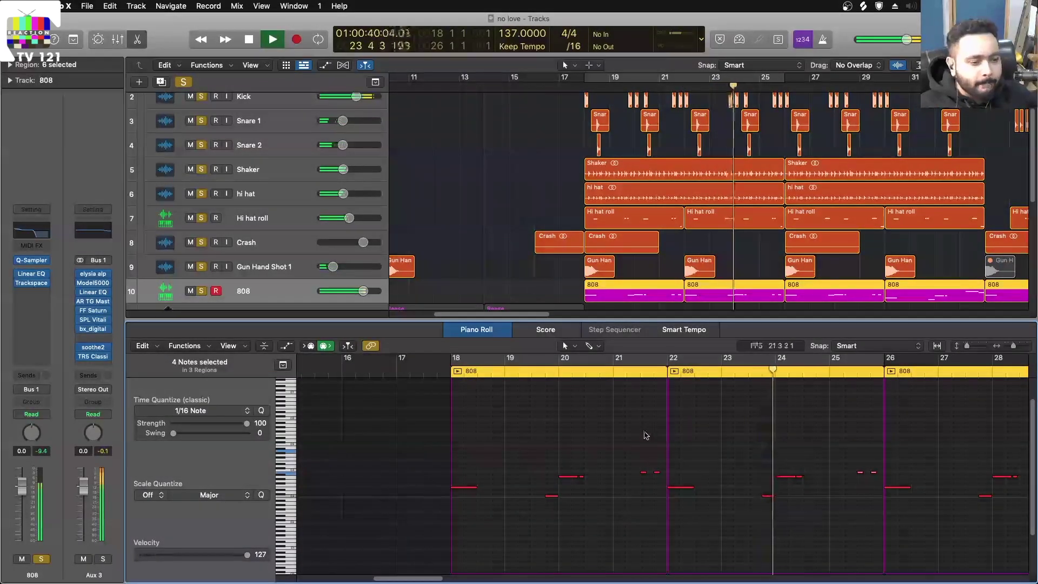
pyautogui.hscroll(2, 665, 432)
pyautogui.hscroll(2, 680, 437)
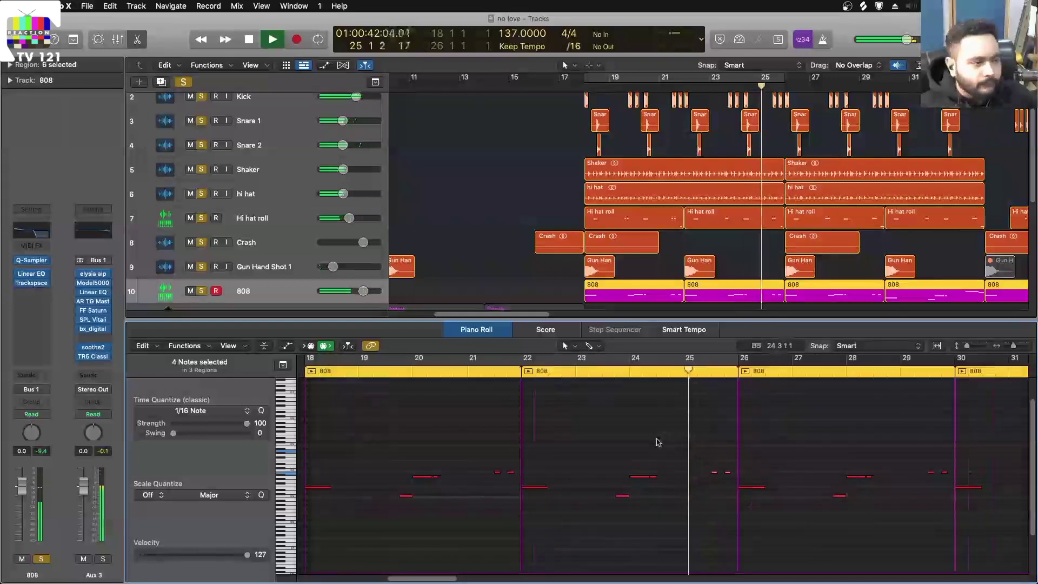
pyautogui.press('space')
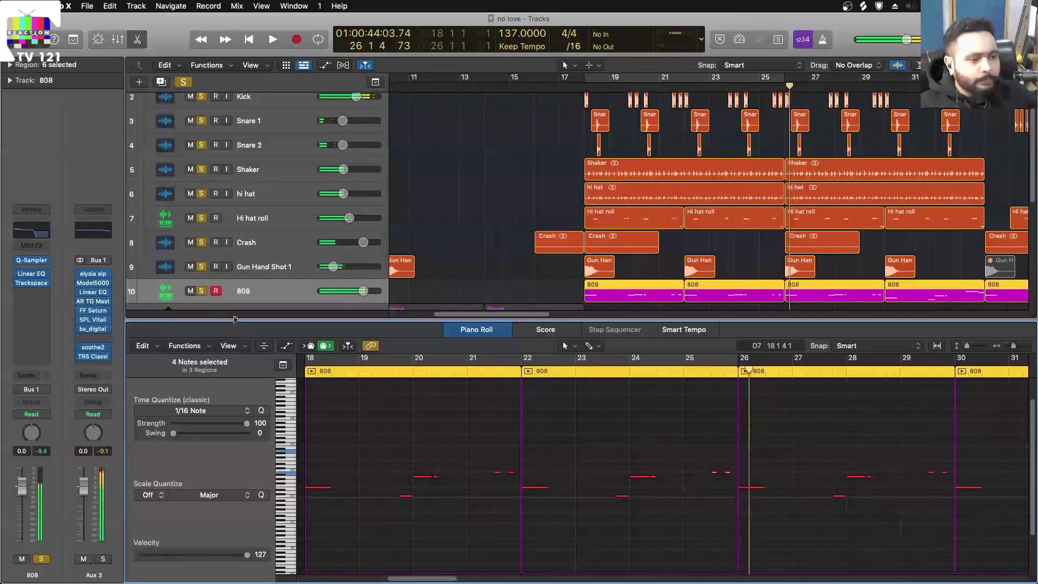
pyautogui.press('x')
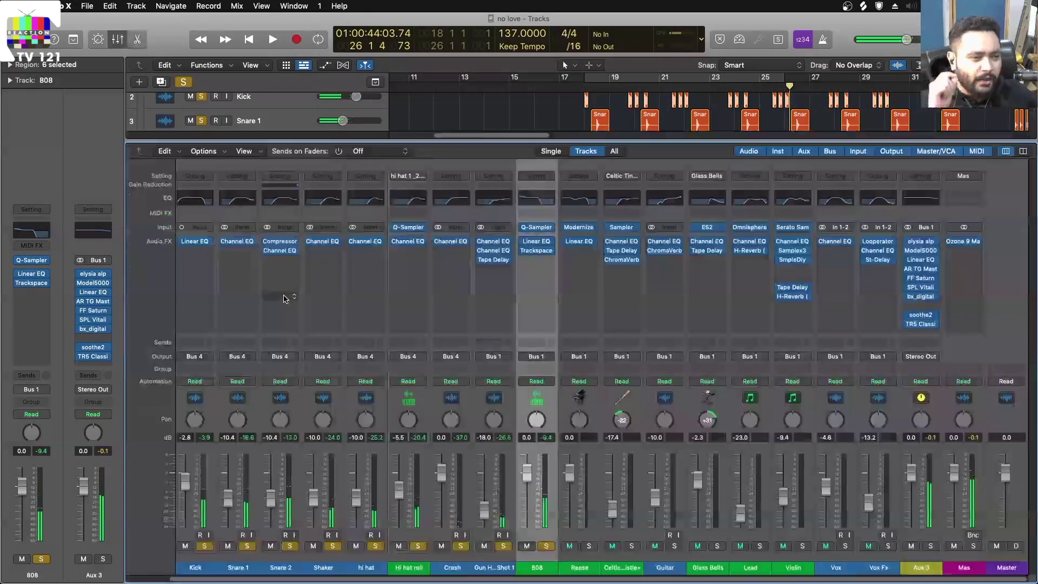
pyautogui.press('x')
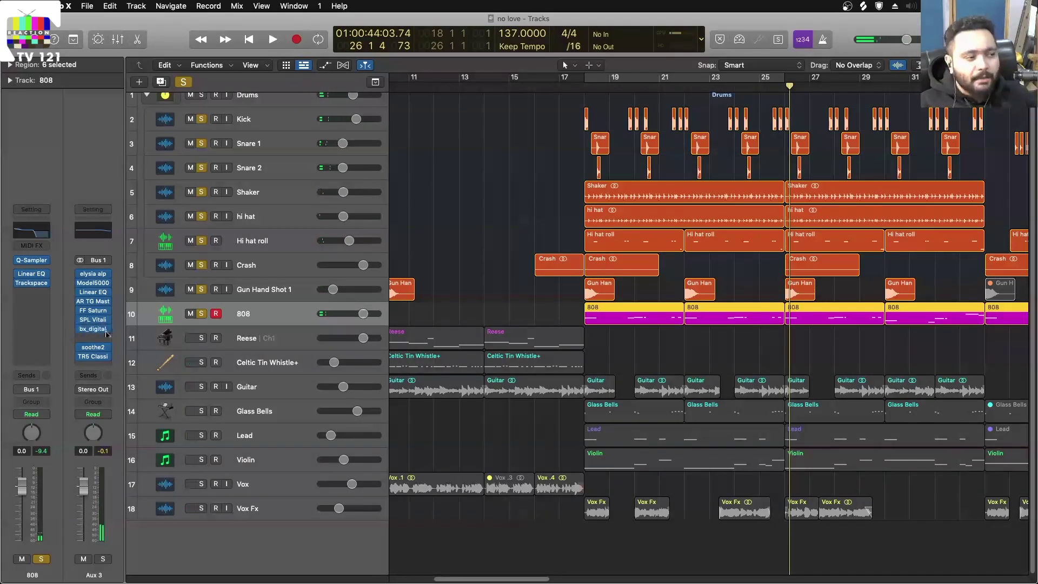
# Step: Open the Aux 3 Linear Phase EQ, clear all solos, and audition the 808 soloed
pyautogui.click(95, 294)
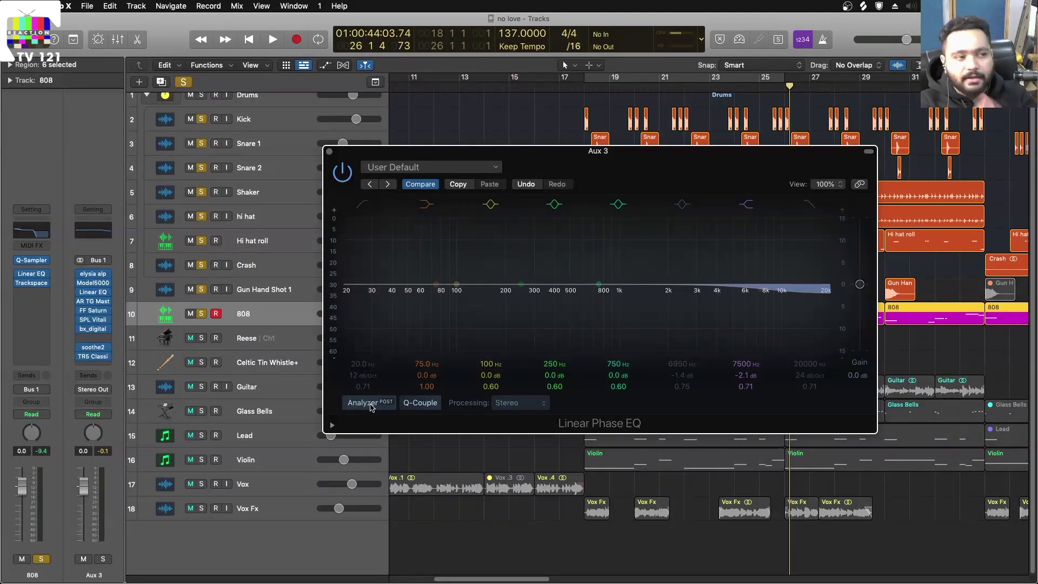
pyautogui.click(184, 81)
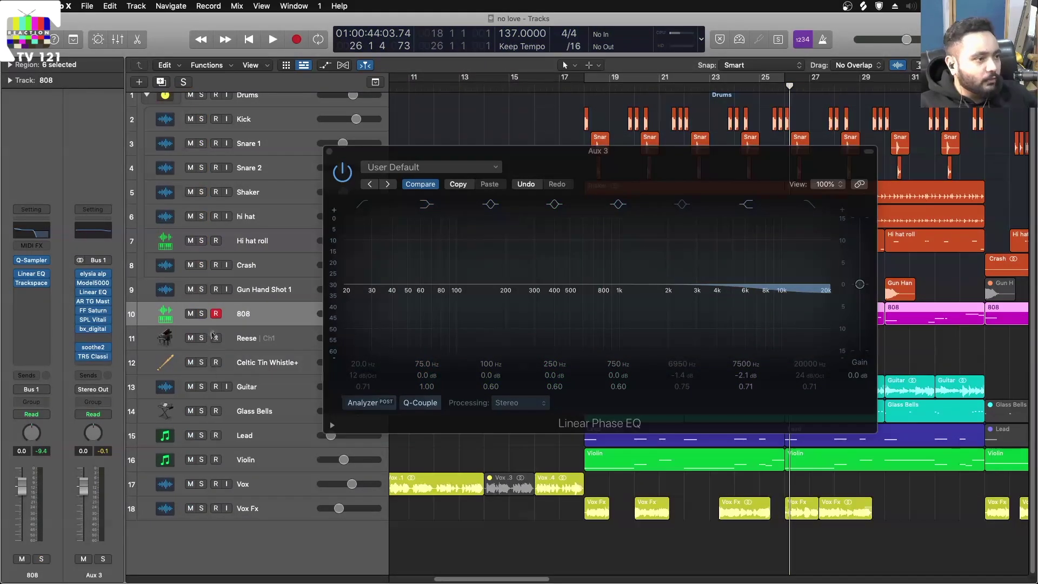
pyautogui.click(203, 314)
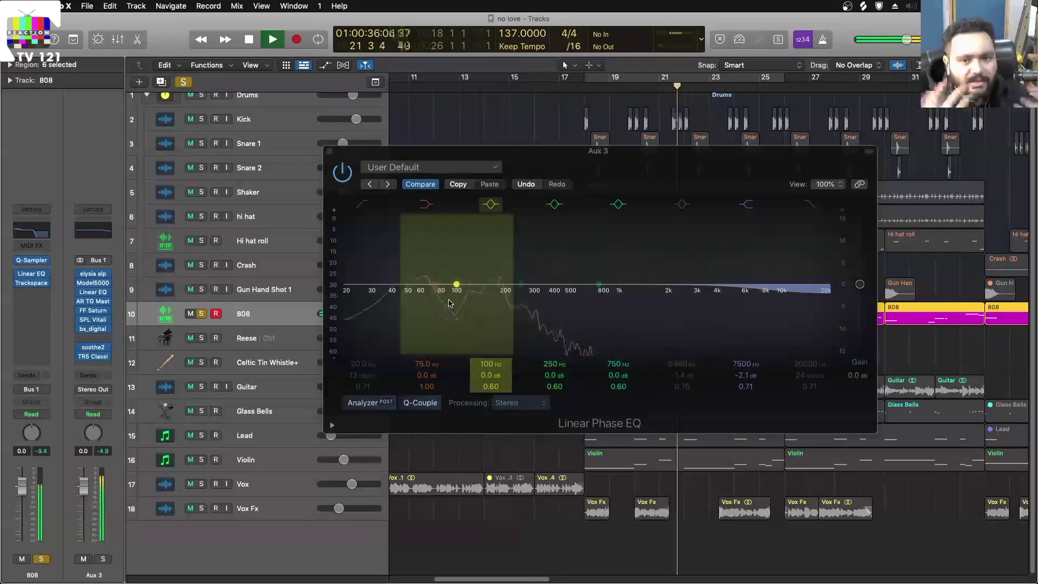
pyautogui.press('space')
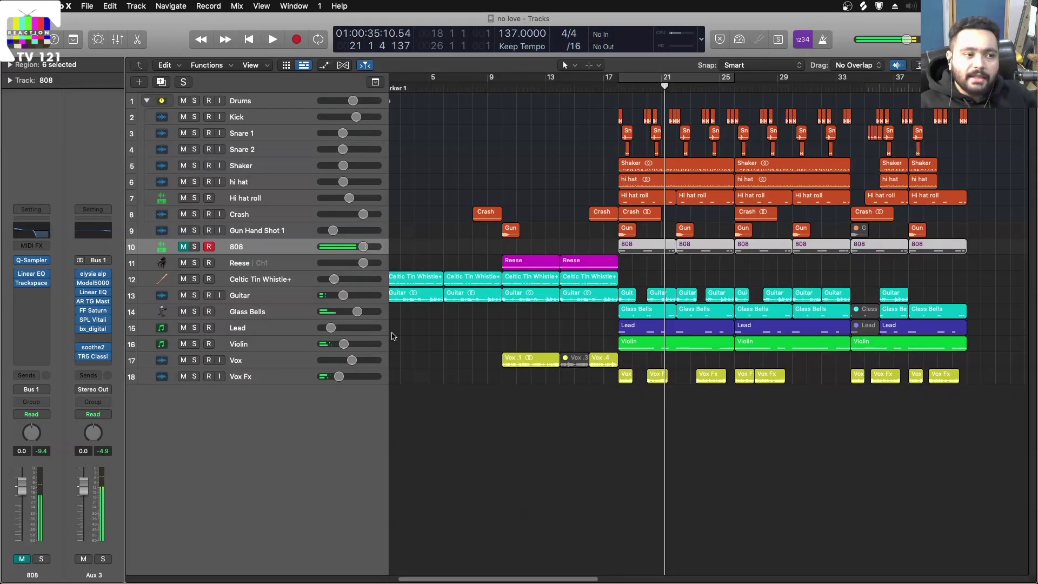
# Step: Solo Reese and view its first region's notes, then move the solo to Celtic Tin Whistle+
pyautogui.click(194, 265)
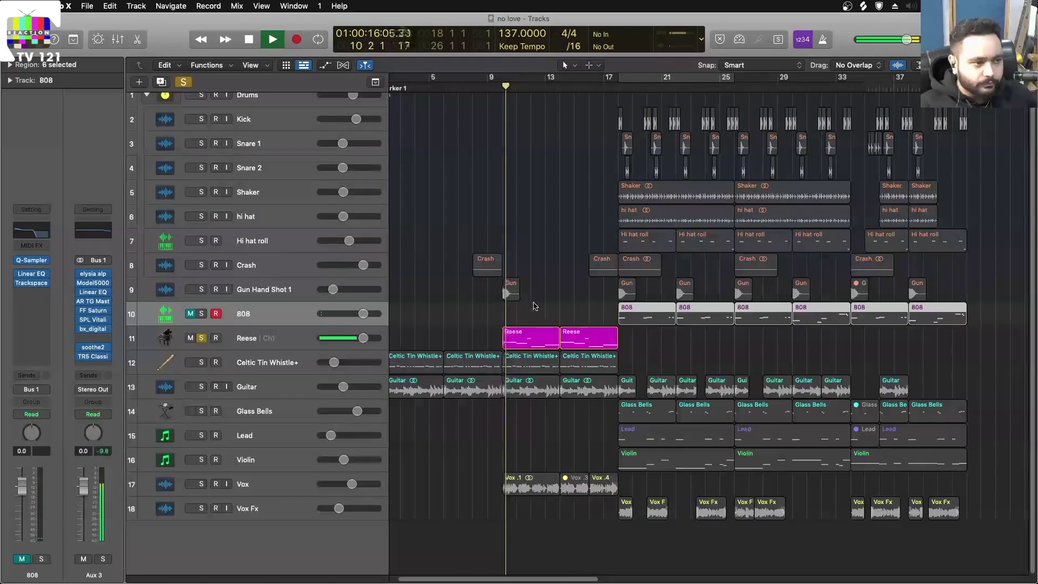
pyautogui.doubleClick(542, 336)
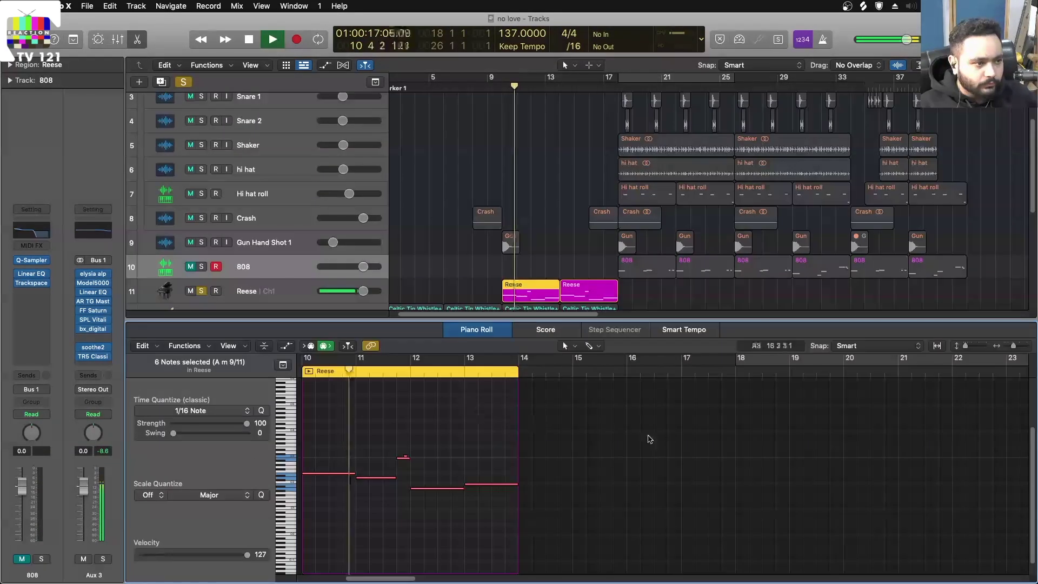
pyautogui.press('super+Left')
pyautogui.press('super+Right')
pyautogui.press('super+Right')
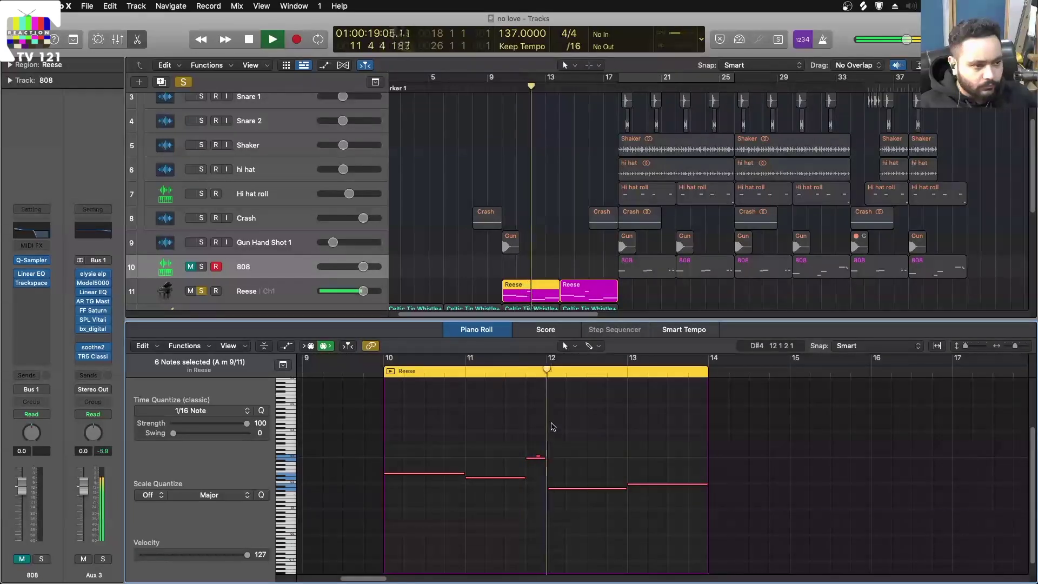
pyautogui.scroll(-1, 660, 445)
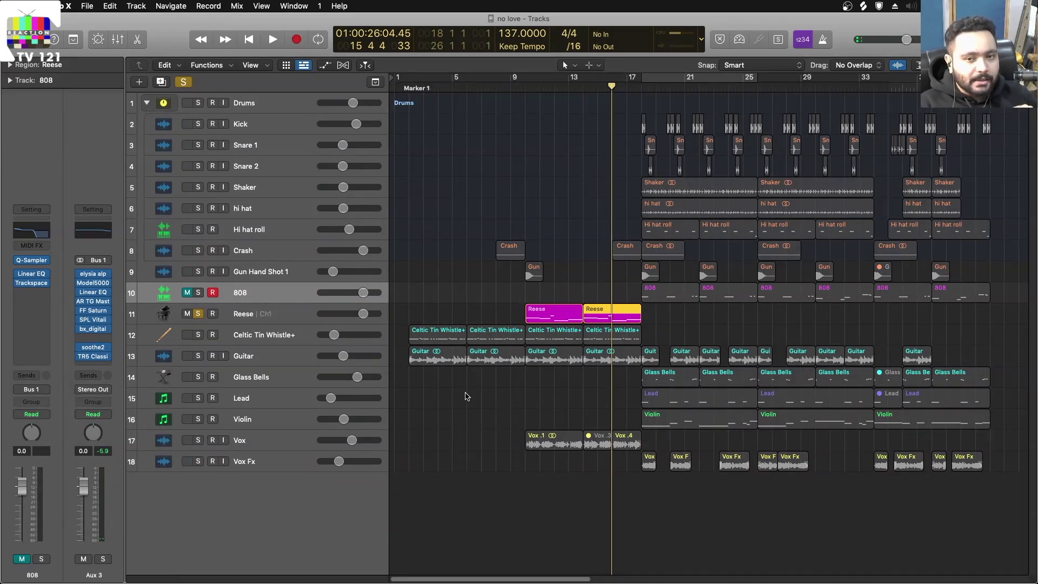
pyautogui.click(238, 339)
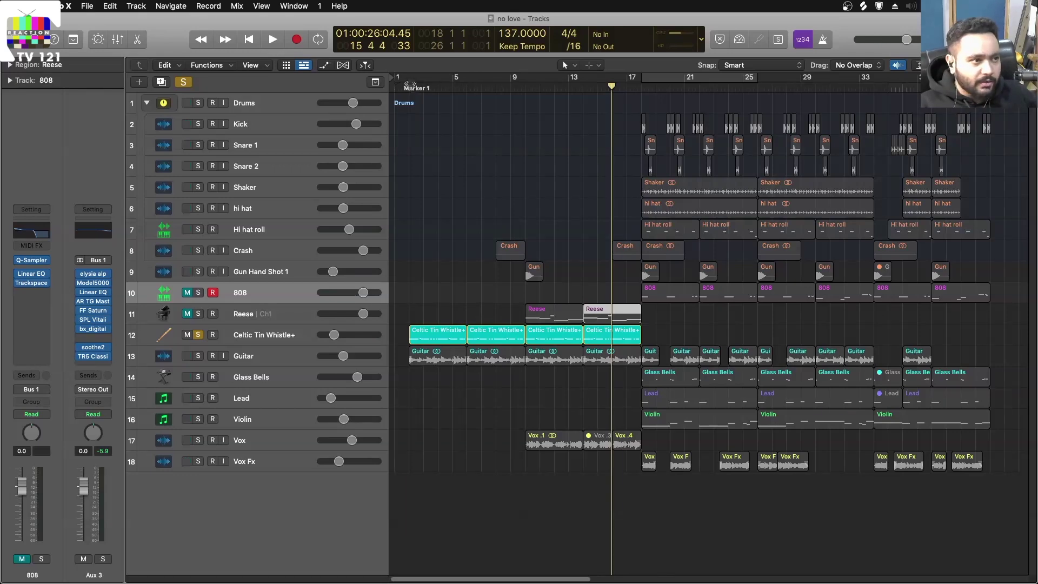
# Step: Play the first Celtic Tin Whistle+ region with its notes zoomed to fit, then stop
pyautogui.click(412, 85)
pyautogui.press('space')
pyautogui.doubleClick(440, 339)
pyautogui.hscroll(-3, 438, 447)
pyautogui.press('super+Right')
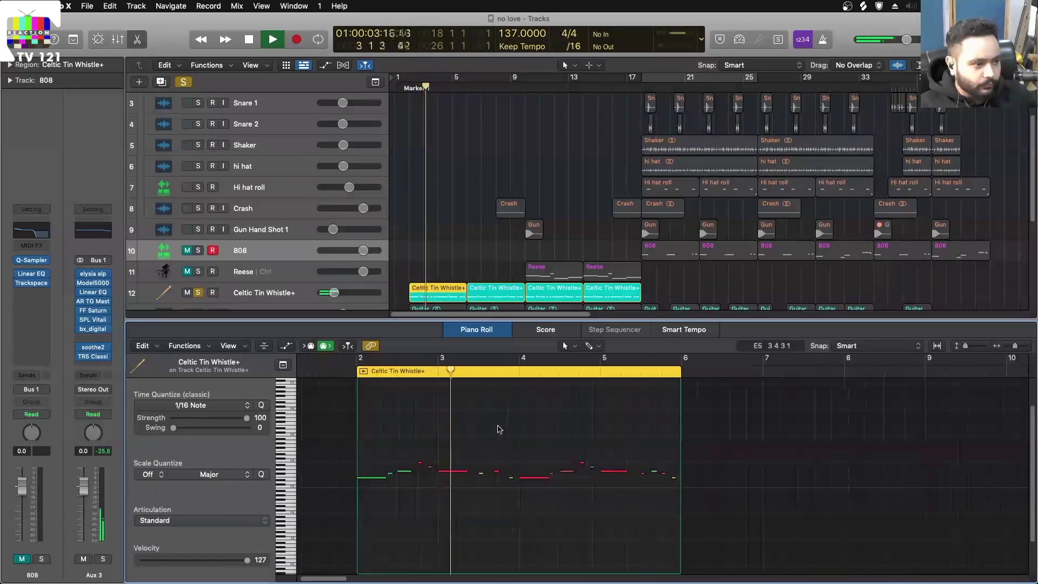
pyautogui.hscroll(-1, 504, 423)
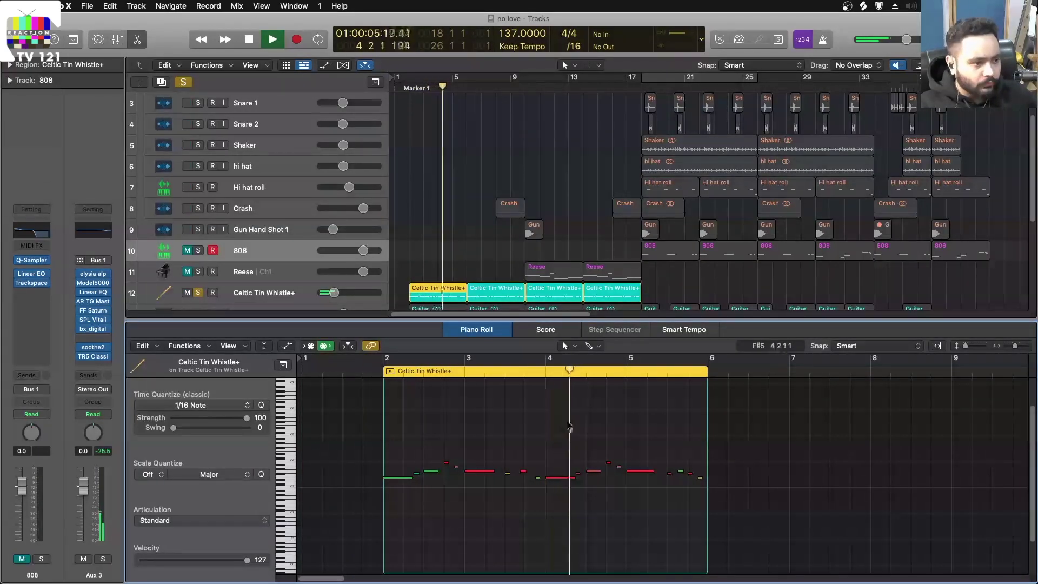
pyautogui.scroll(2, 547, 427)
pyautogui.scroll(-1, 548, 428)
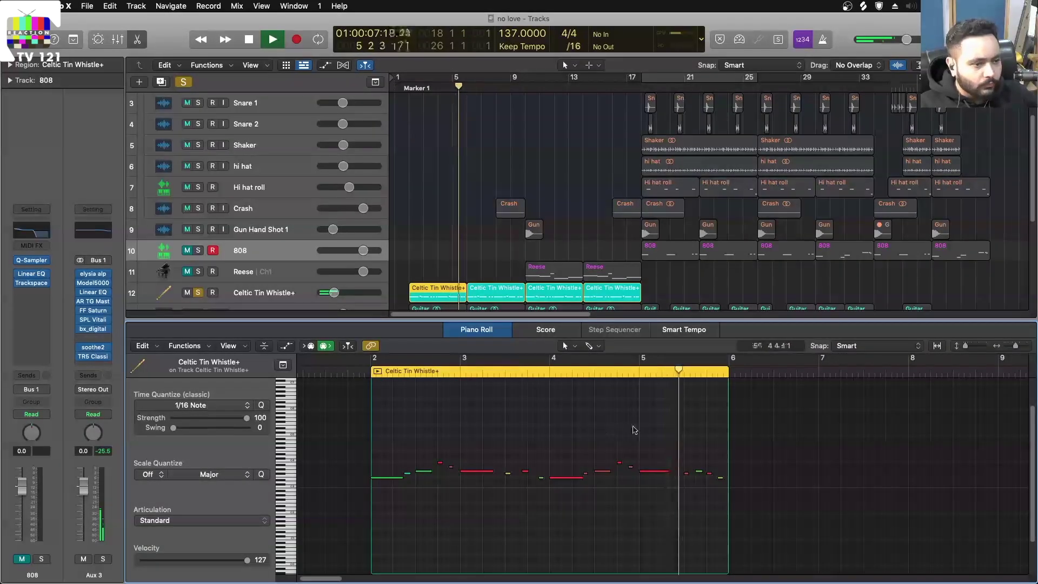
pyautogui.press('space')
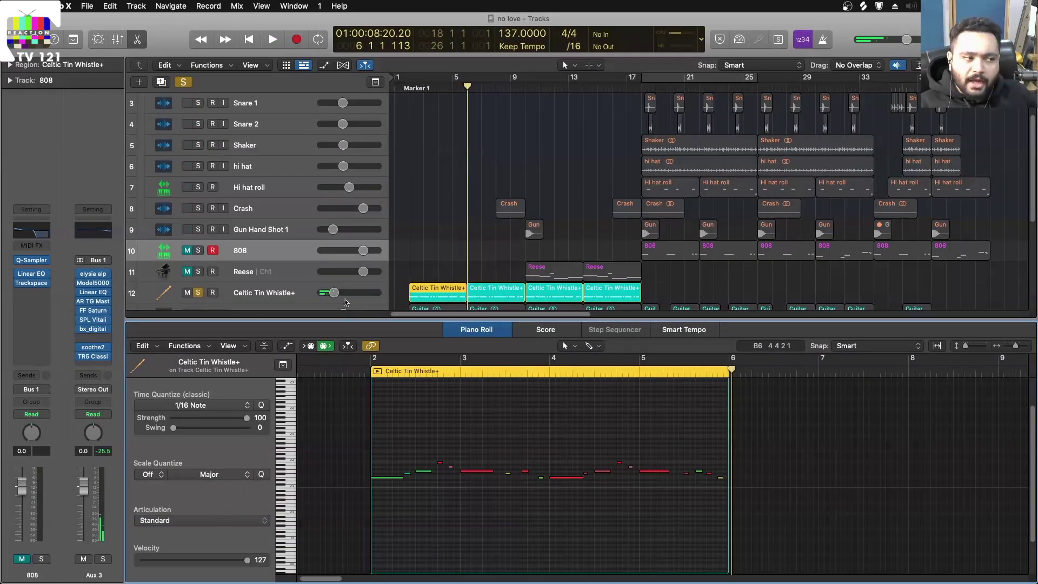
# Step: Close the note editor, add a Guitar solo, and play from the beginning with taller lanes
pyautogui.press('x')
pyautogui.press('x')
pyautogui.click(274, 335)
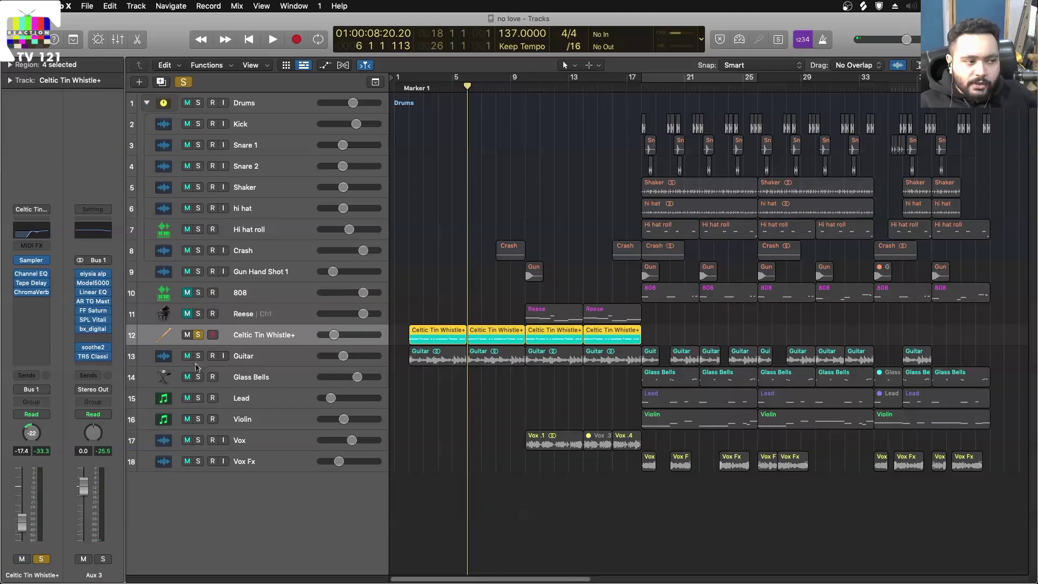
pyautogui.click(198, 356)
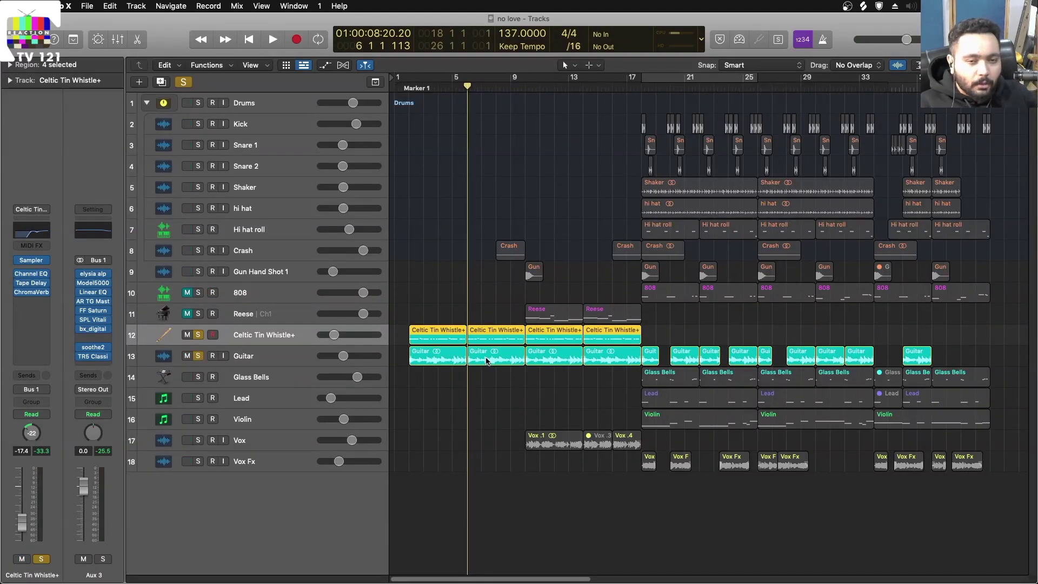
pyautogui.press('space')
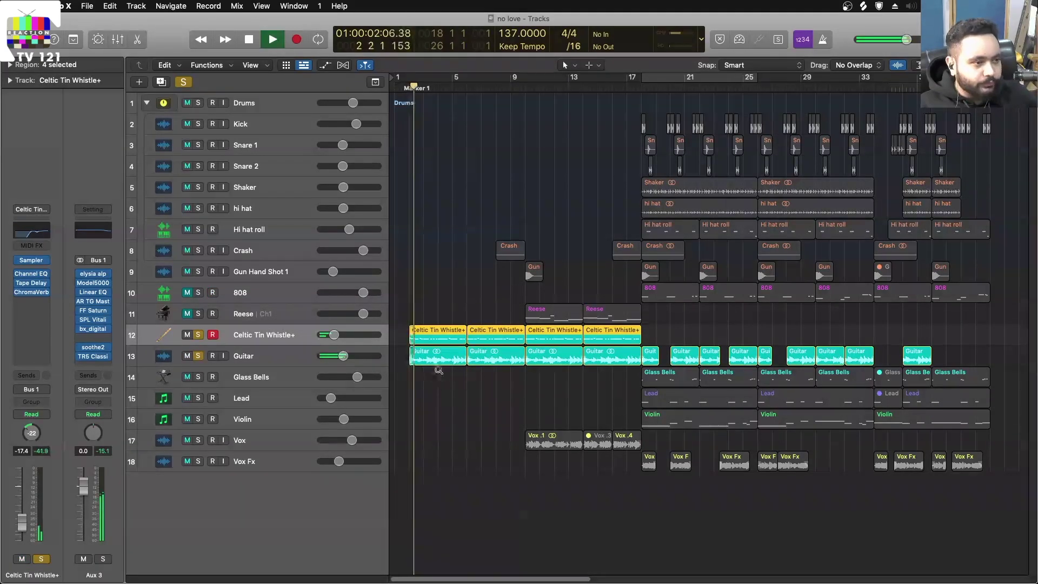
pyautogui.press('super+Down')
pyautogui.hscroll(2, 455, 422)
pyautogui.scroll(-3, 486, 421)
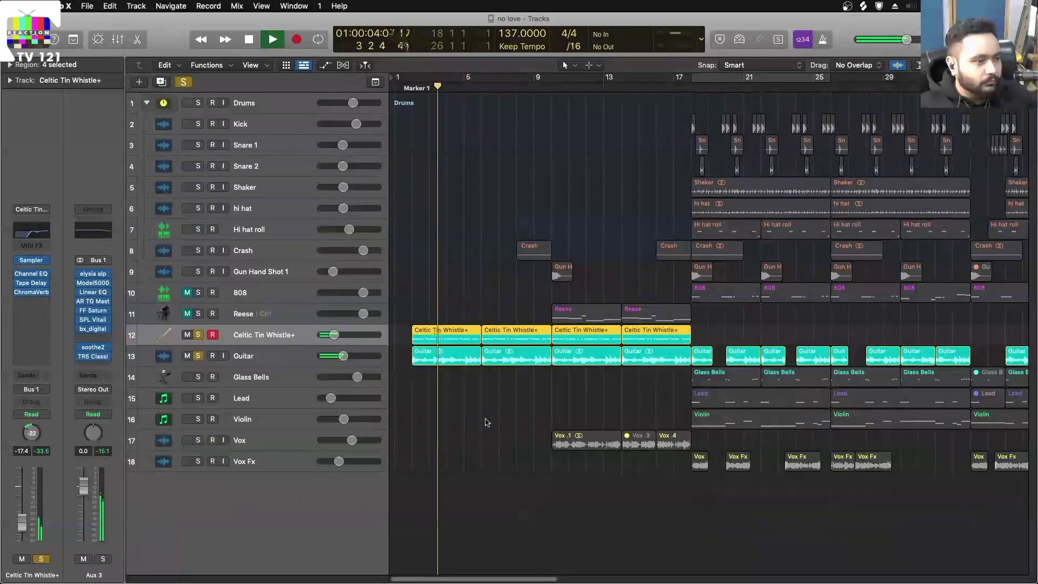
pyautogui.press('super+Down')
pyautogui.press('super+Right')
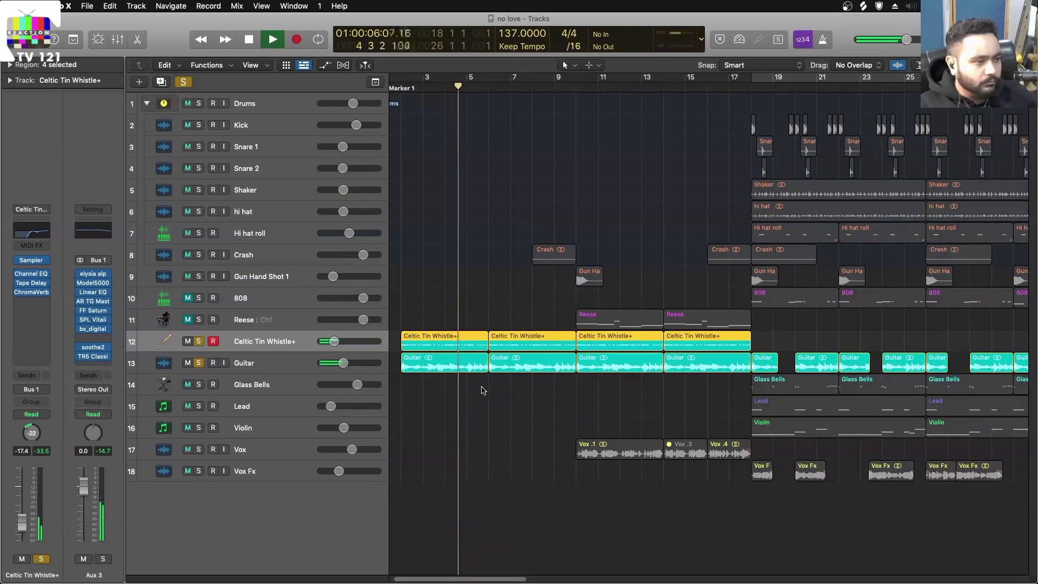
pyautogui.press('super+Left')
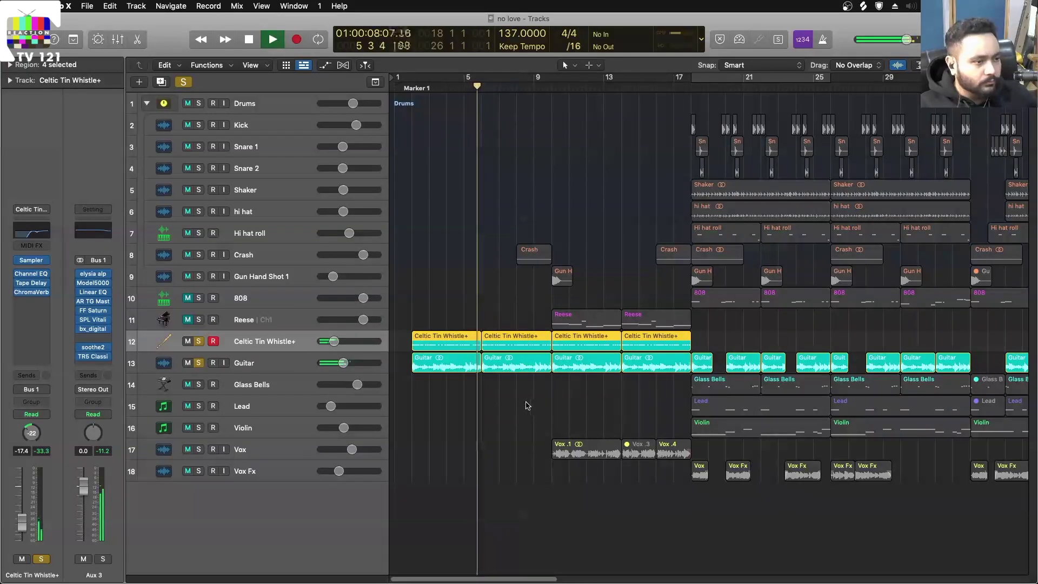
pyautogui.press('space')
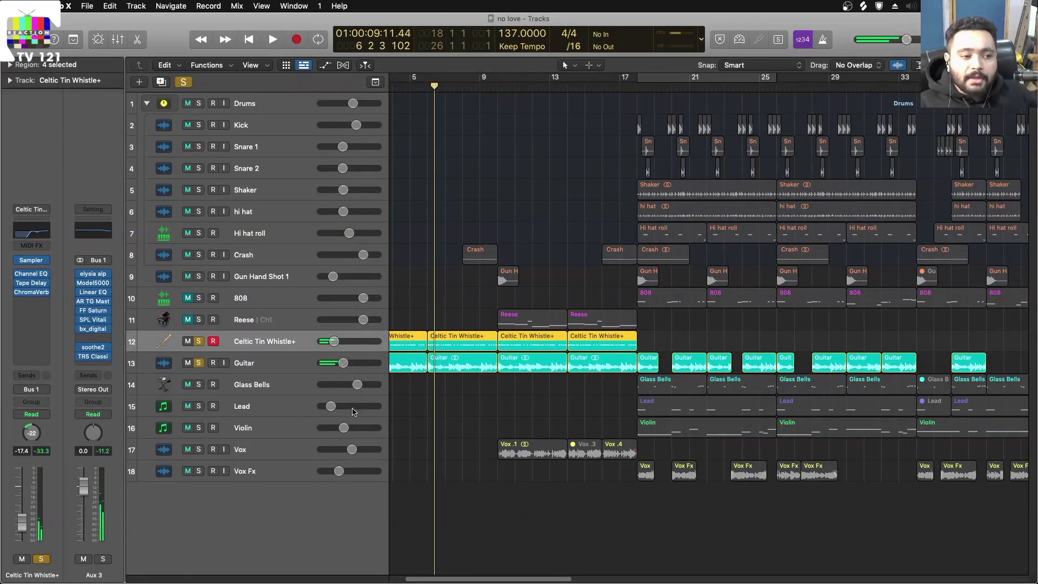
pyautogui.press('super+Left')
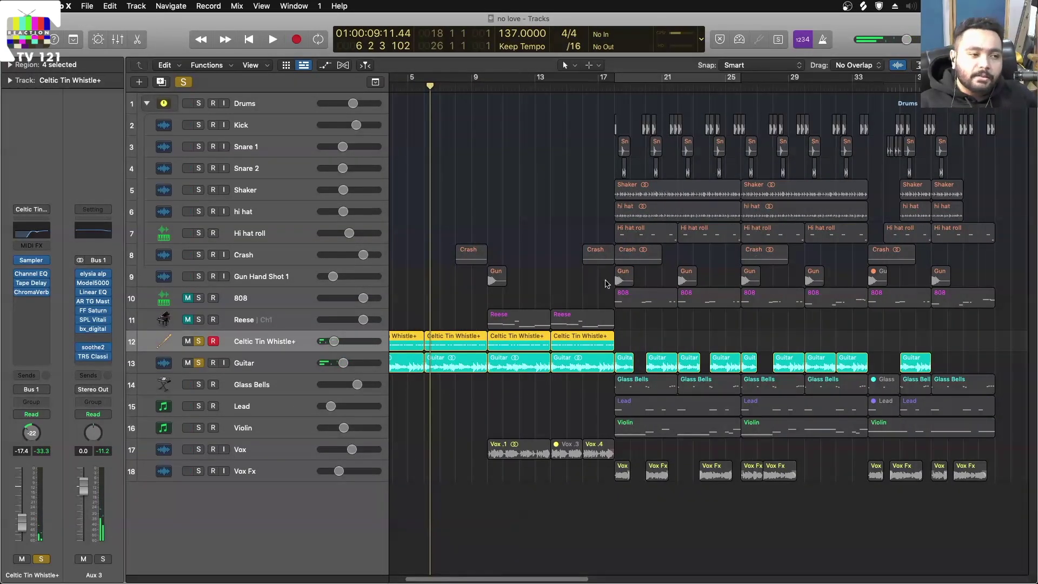
# Step: Solo Glass Bells, drop the Guitar and Celtic solos, play from bar 18, then re-solo Guitar
pyautogui.click(199, 385)
pyautogui.moveTo(200, 366); pyautogui.dragTo(200, 345)
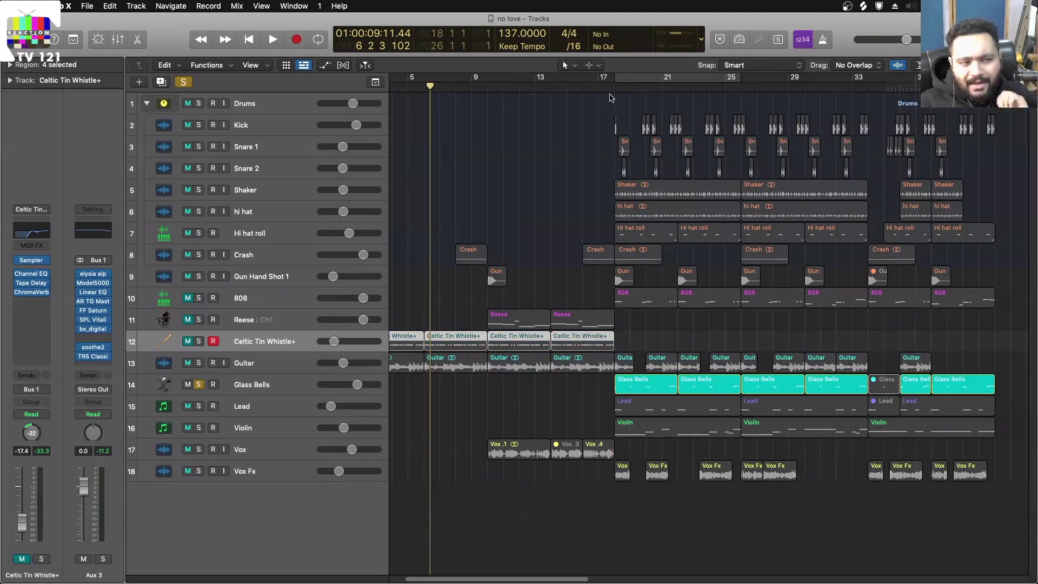
pyautogui.click(606, 86)
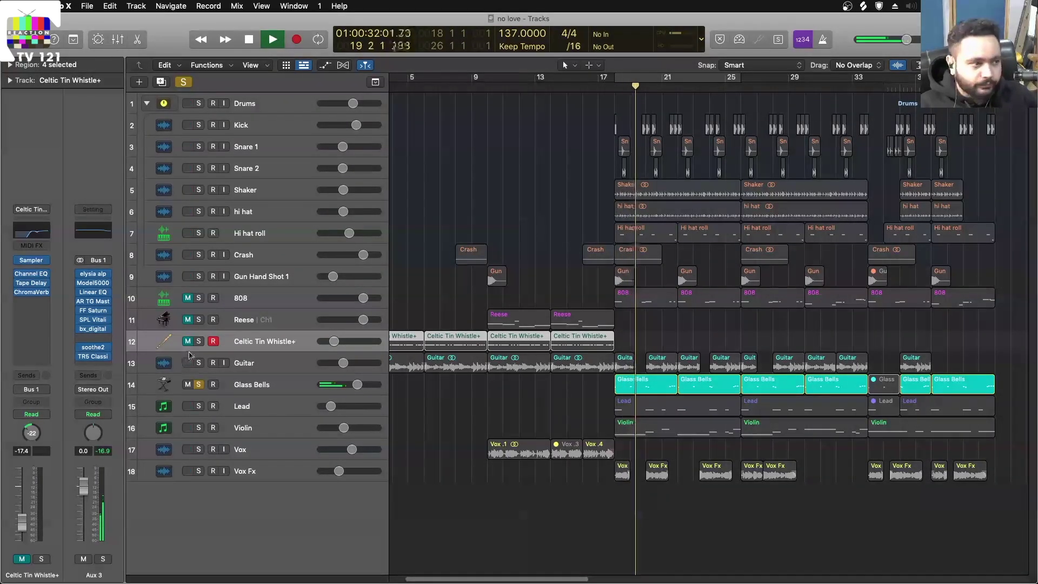
pyautogui.click(199, 363)
pyautogui.scroll(2, 572, 394)
pyautogui.scroll(3, 572, 395)
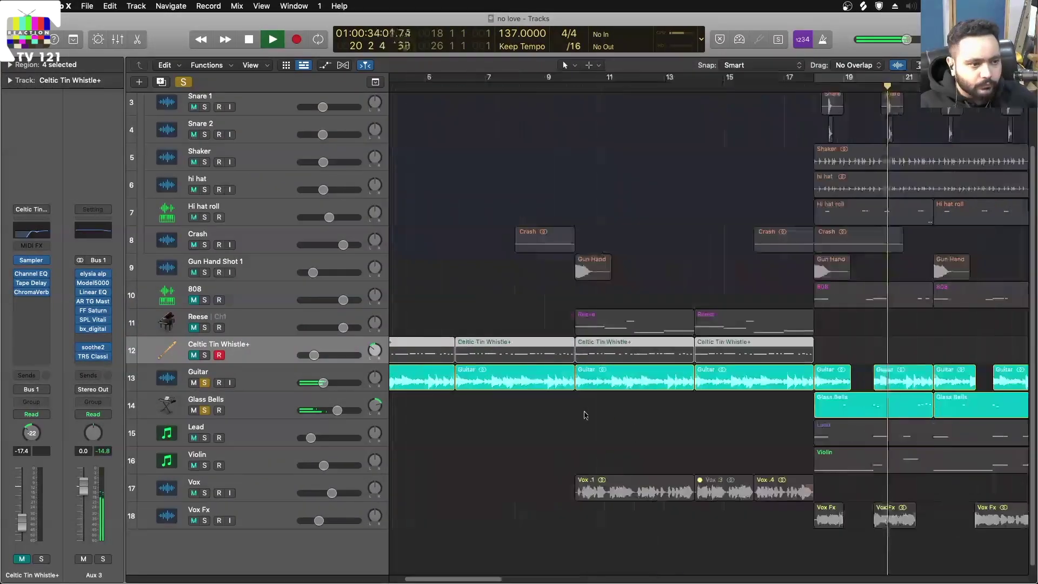
pyautogui.hscroll(5, 783, 416)
pyautogui.click(729, 408)
# Step: View the Glass Bells region's notes, close the editor and stop playback
pyautogui.doubleClick(729, 407)
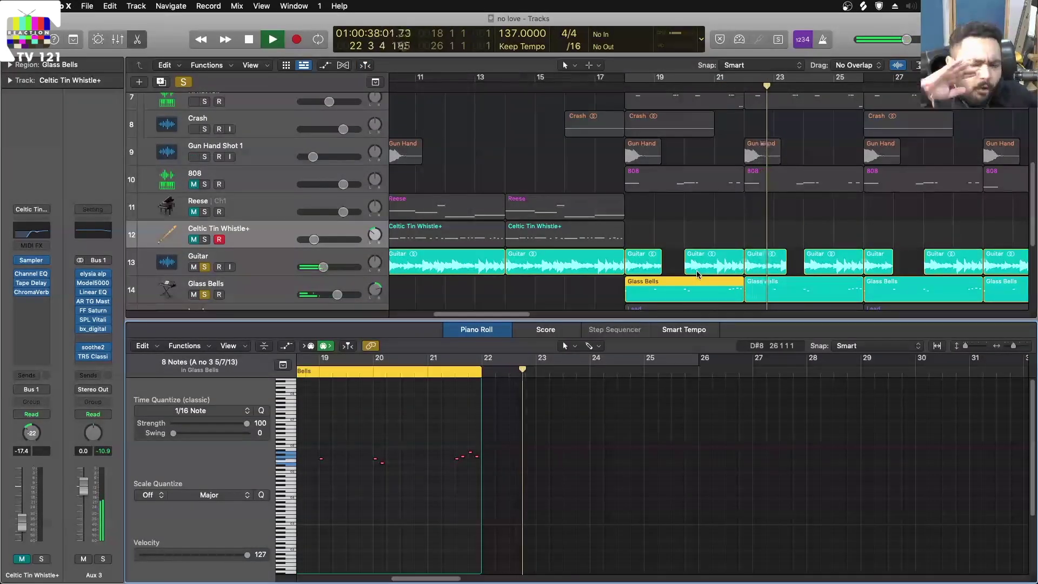
pyautogui.press('x')
pyautogui.press('x')
pyautogui.press('space')
pyautogui.scroll(-3, 580, 330)
# Step: Solo Drums through Celtic Tin Whistle+, play from bar 17, and reopen the Glass Bells notes
pyautogui.moveTo(194, 313); pyautogui.dragTo(191, 104)
pyautogui.click(592, 85)
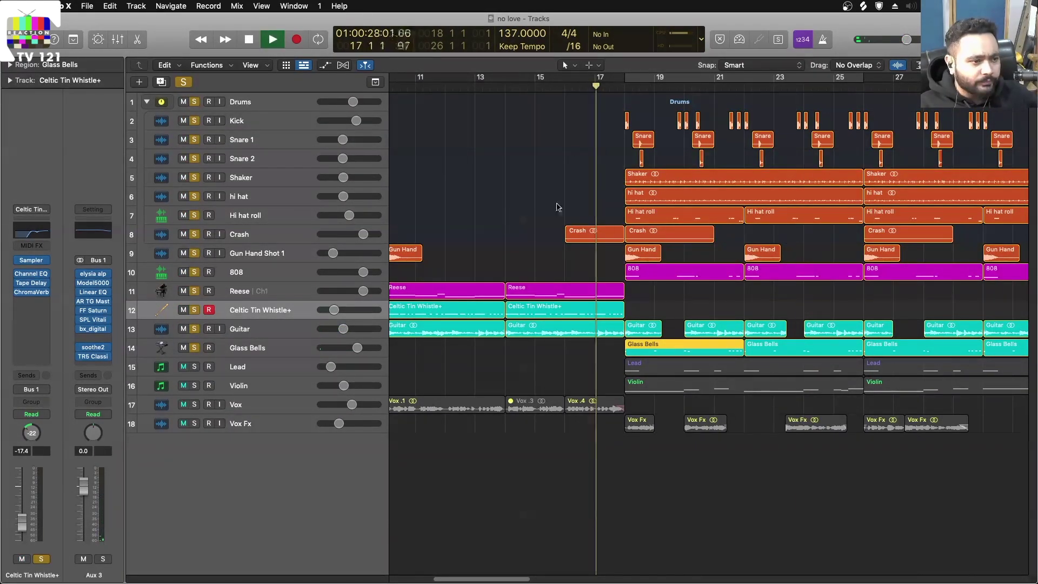
pyautogui.hscroll(-2, 549, 236)
pyautogui.scroll(3, 555, 252)
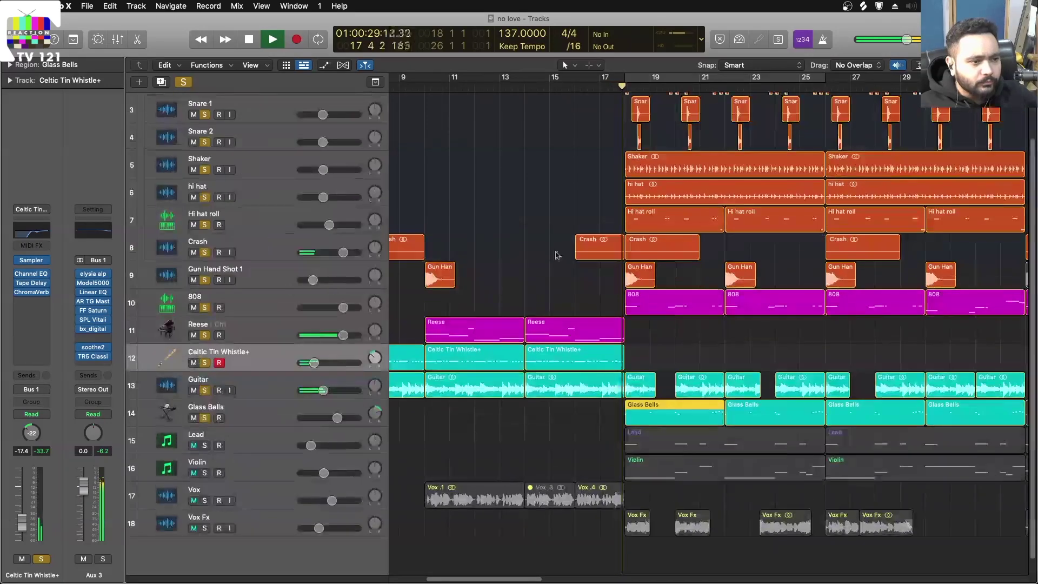
pyautogui.keyDown('ctrl'); pyautogui.keyDown('alt'); pyautogui.click(601, 287); pyautogui.keyUp('alt'); pyautogui.keyUp('ctrl')
pyautogui.doubleClick(583, 418)
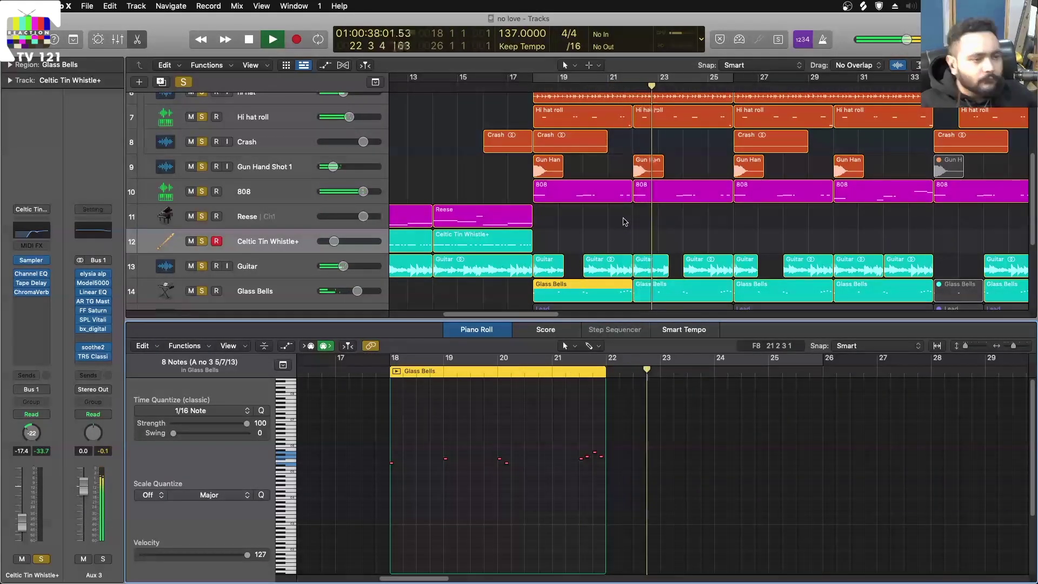
# Step: Close the note editor and zoom out to fit the whole arrangement
pyautogui.press('x')
pyautogui.press('x')
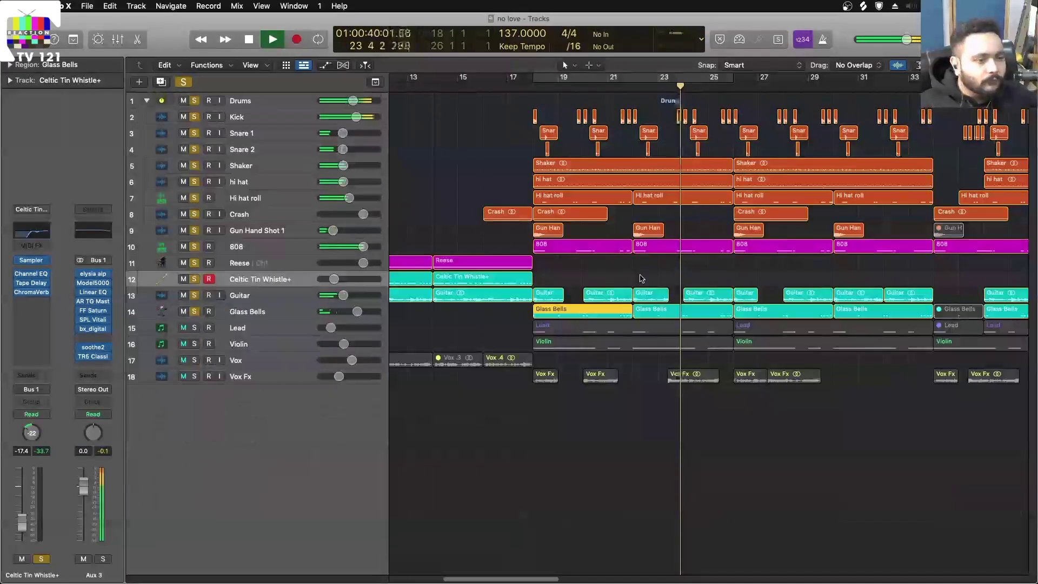
pyautogui.press('z')
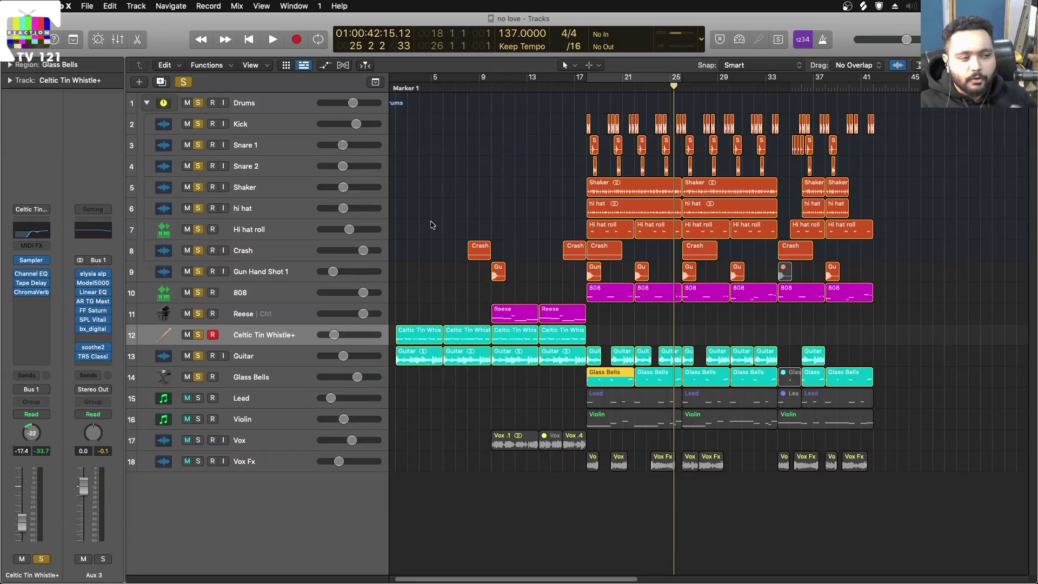
# Step: Clear all solos, solo the Lead, and play it with its region's notes open
pyautogui.click(184, 83)
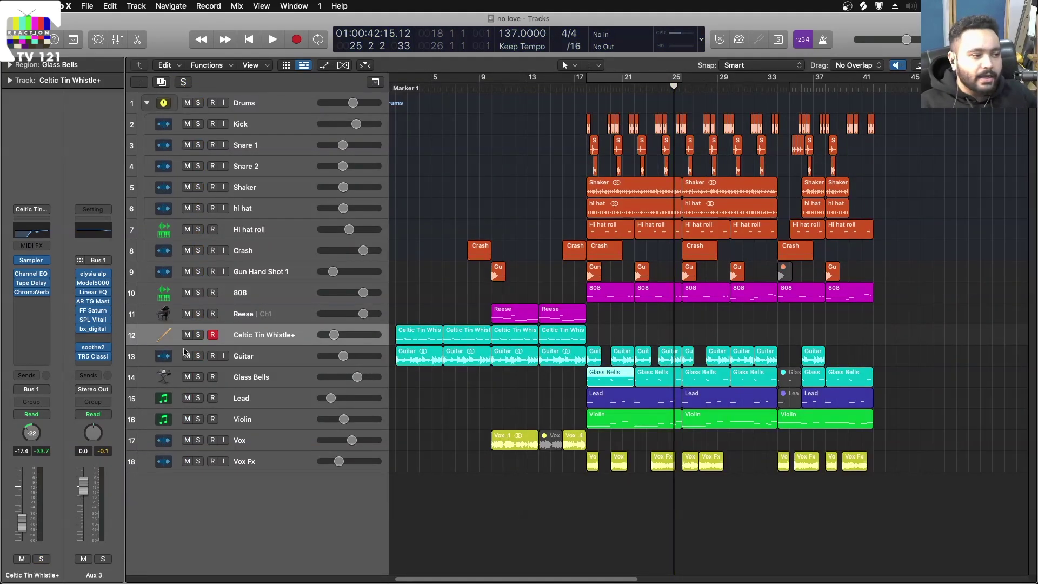
pyautogui.click(199, 400)
pyautogui.press('space')
pyautogui.doubleClick(602, 401)
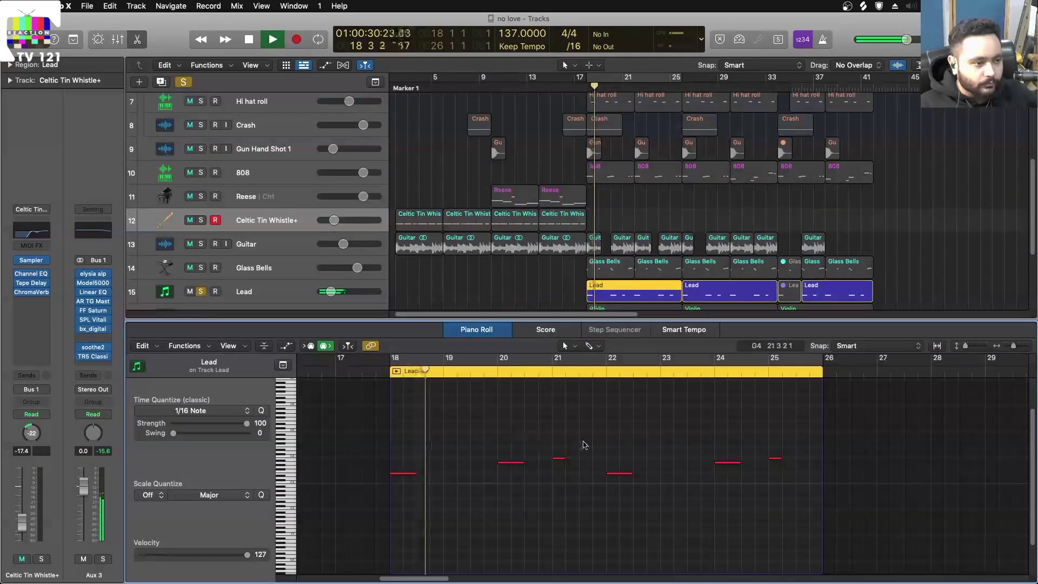
pyautogui.hscroll(-3, 578, 439)
# Step: Add Glass Bells and Guitar to the solo during playback, then stop near bar 25
pyautogui.click(201, 268)
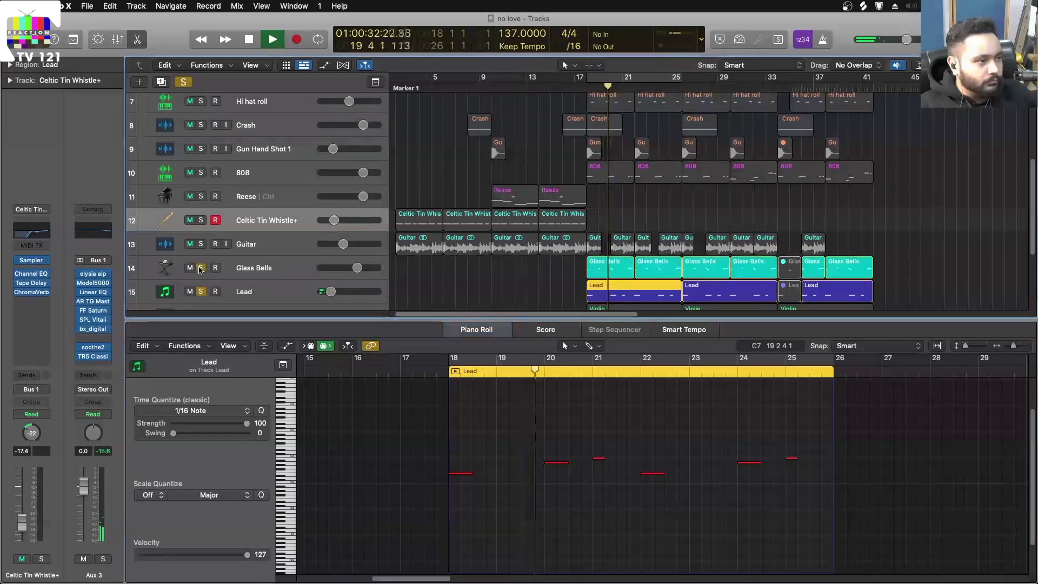
pyautogui.click(201, 244)
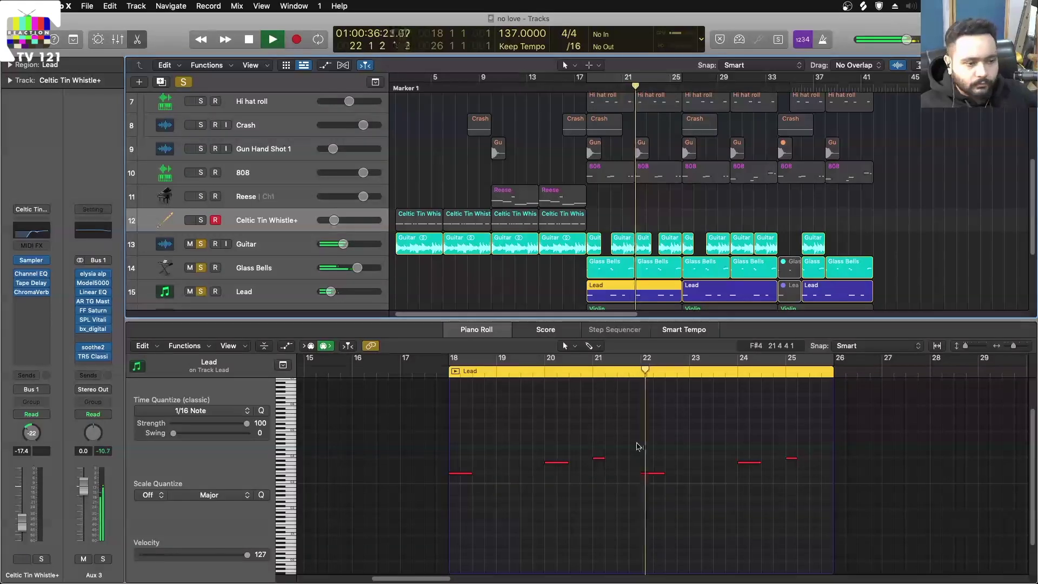
pyautogui.scroll(-2, 602, 463)
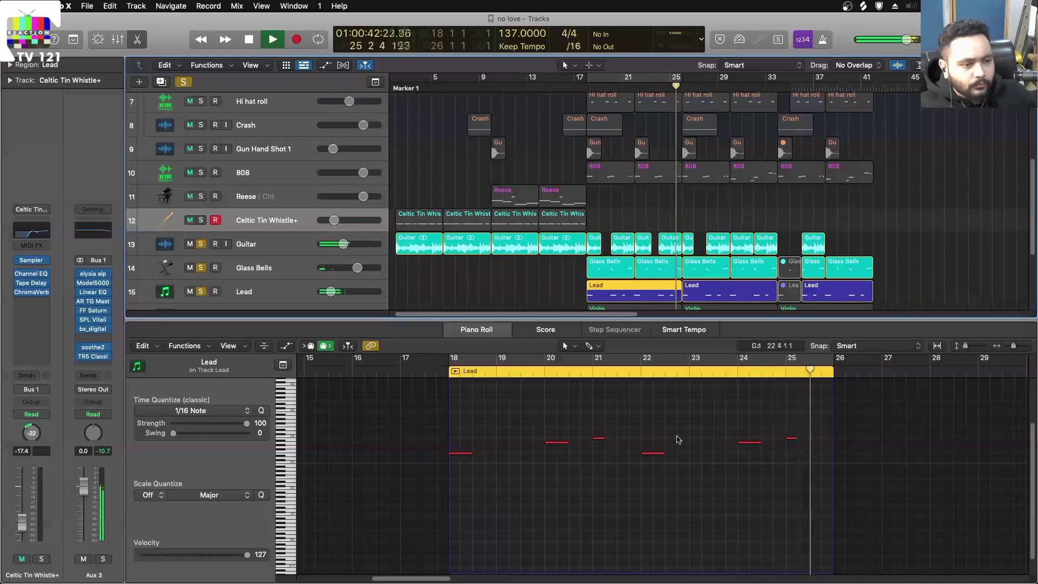
pyautogui.press('space')
# Step: Hide the note editor, solo the Violin, and unsolo Guitar, Glass Bells and Lead
pyautogui.press('e')
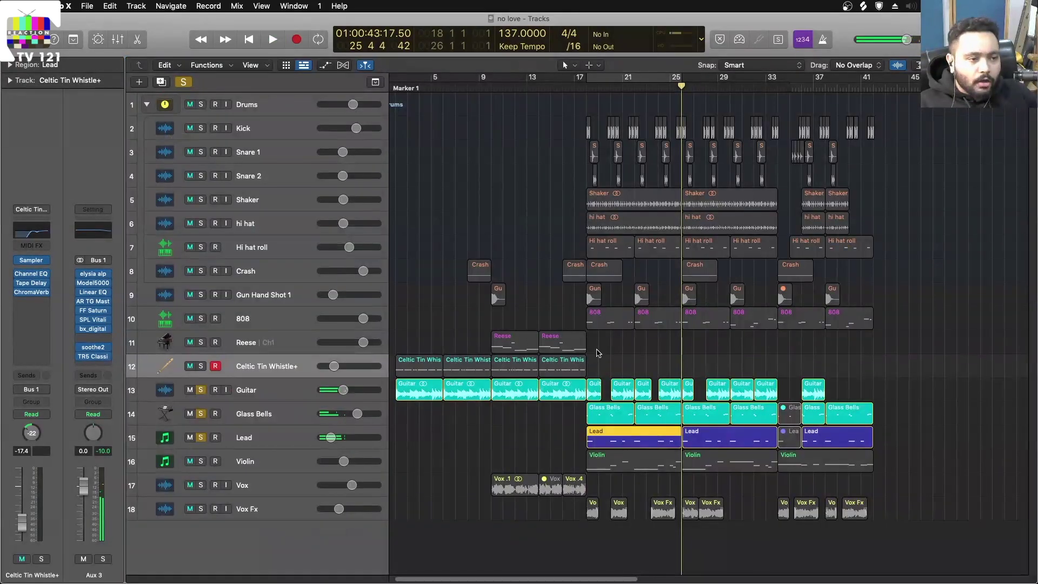
pyautogui.click(266, 466)
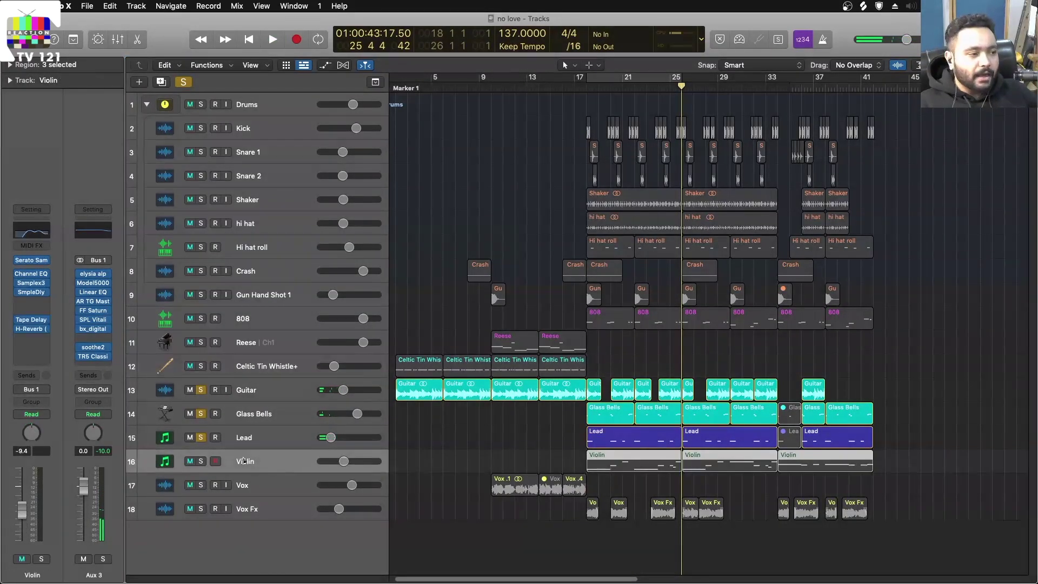
pyautogui.click(201, 461)
pyautogui.click(200, 390)
pyautogui.click(200, 414)
pyautogui.click(200, 437)
# Step: Bypass all of the Violin's effect inserts and bring up its Serato Sample instrument
pyautogui.moveTo(19, 274); pyautogui.dragTo(15, 338)
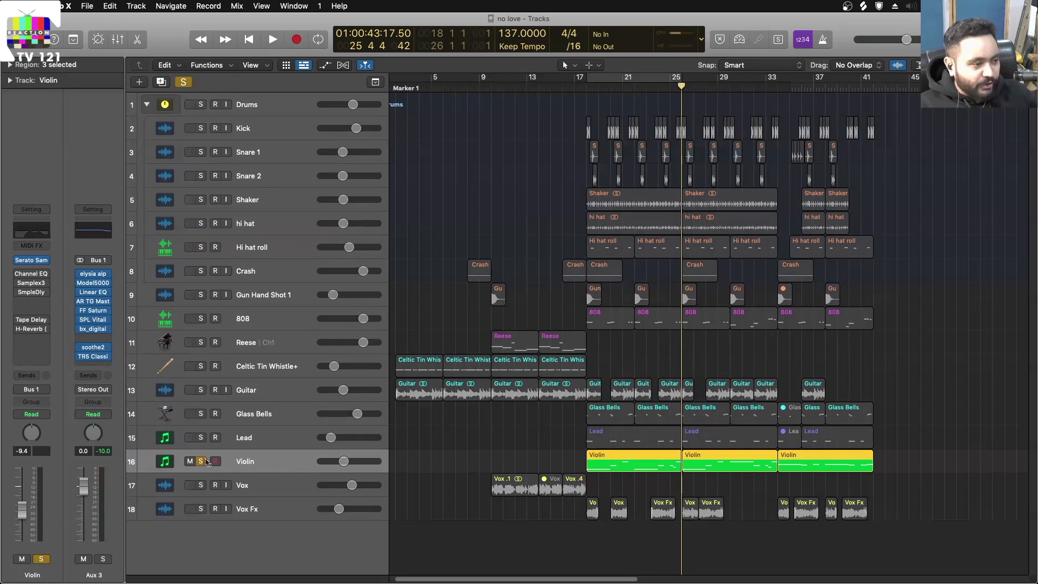
pyautogui.press('space')
pyautogui.moveTo(36, 265)
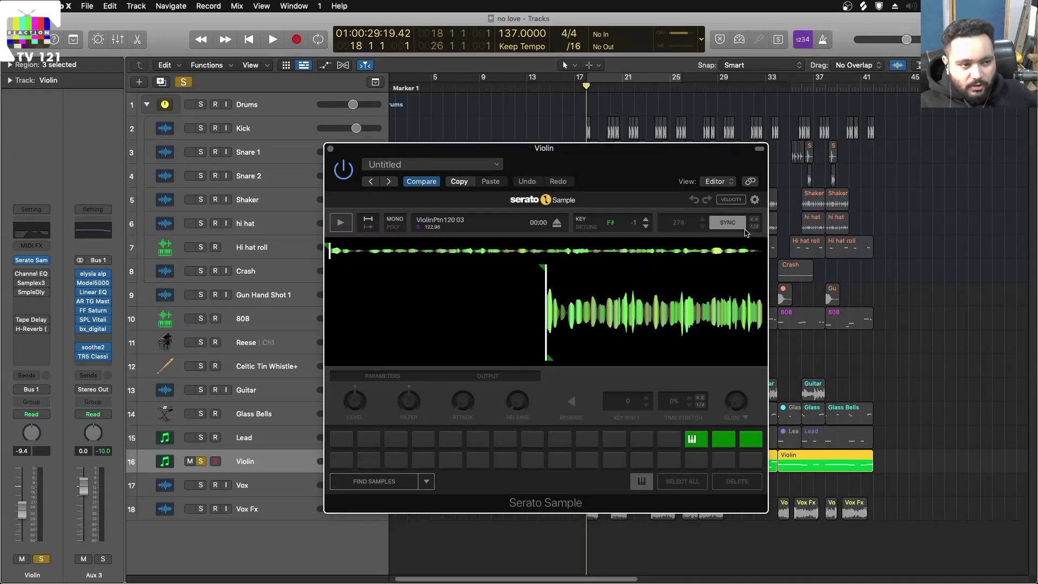
# Step: Play the violin sample, set SYNC to x2 (274), replay it, then close Serato Sample
pyautogui.click(341, 222)
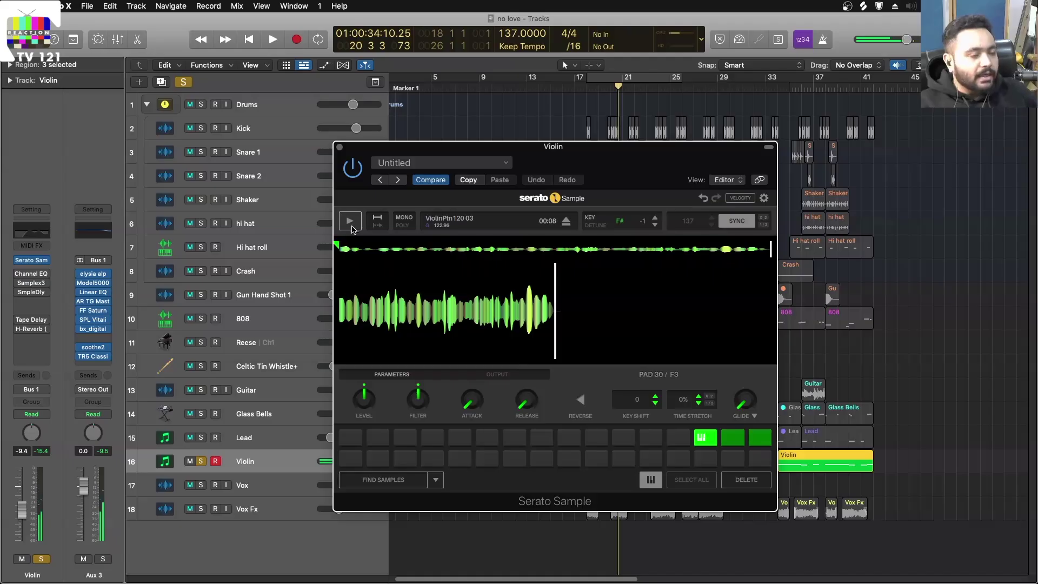
pyautogui.click(765, 219)
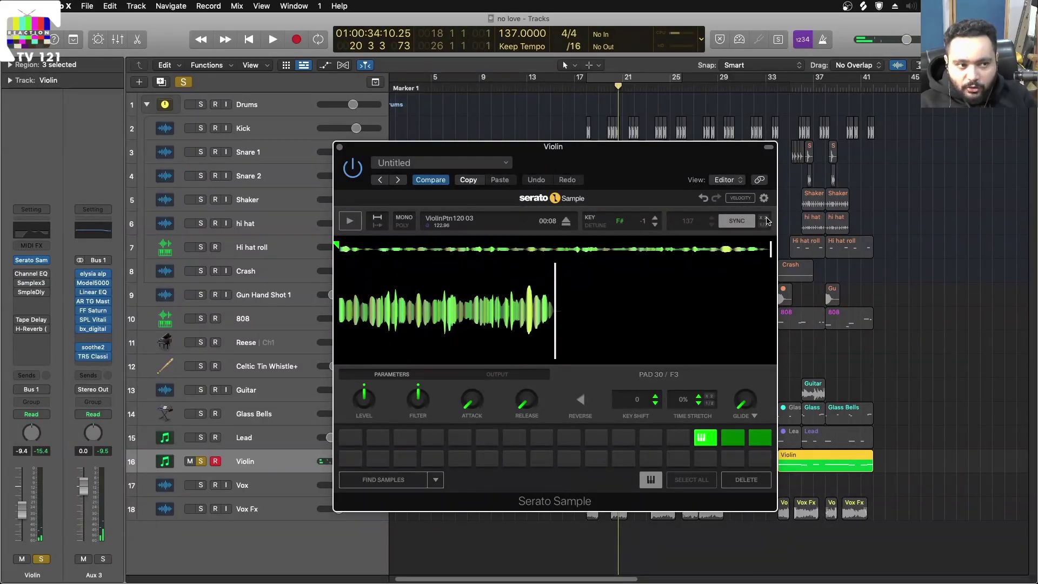
pyautogui.click(350, 221)
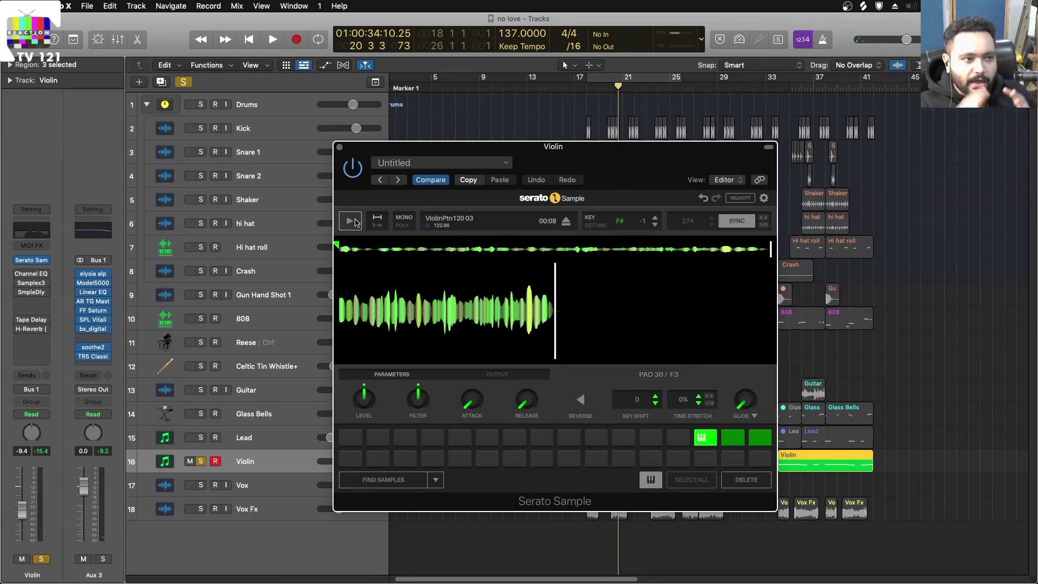
pyautogui.click(340, 147)
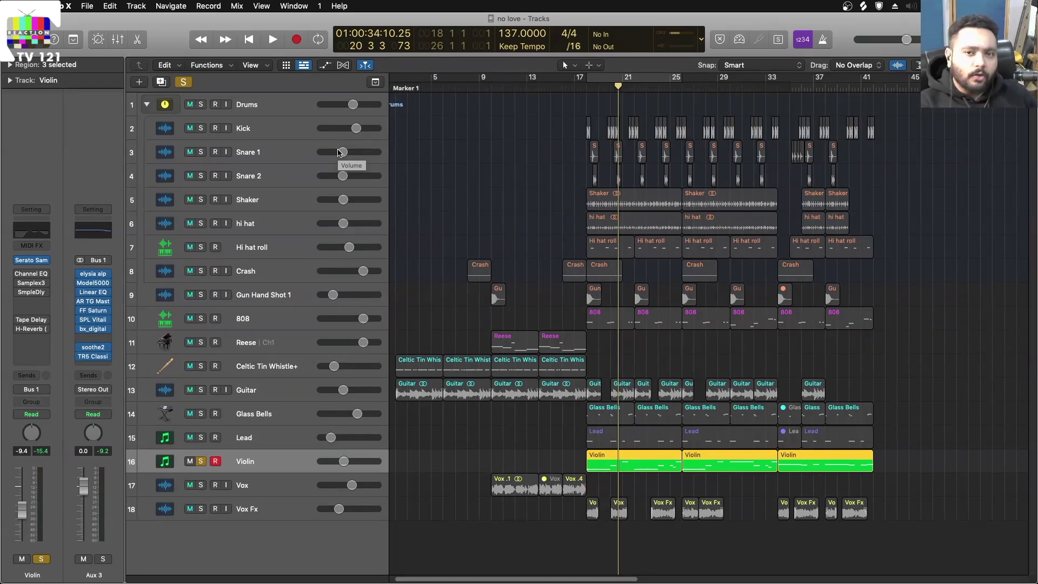
# Step: Re-enable the Violin's Channel EQ, open its settings, and play from bar 17
pyautogui.click(18, 274)
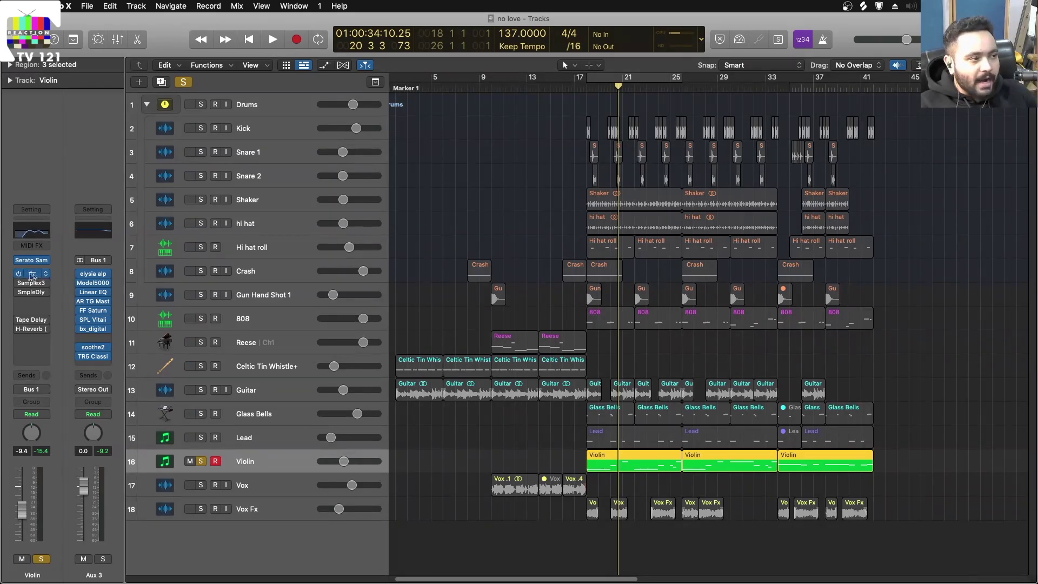
pyautogui.click(32, 275)
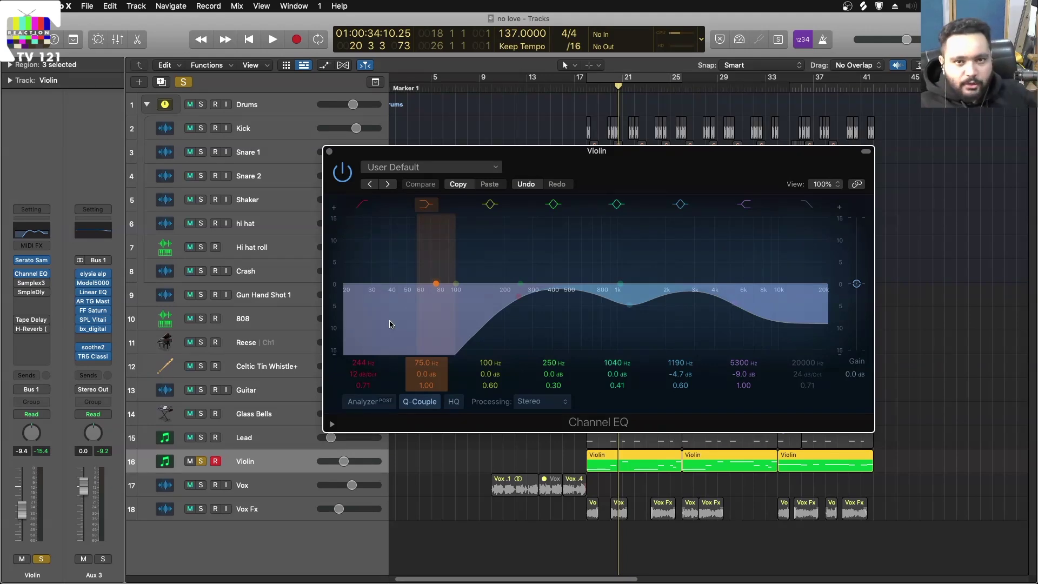
pyautogui.press('space')
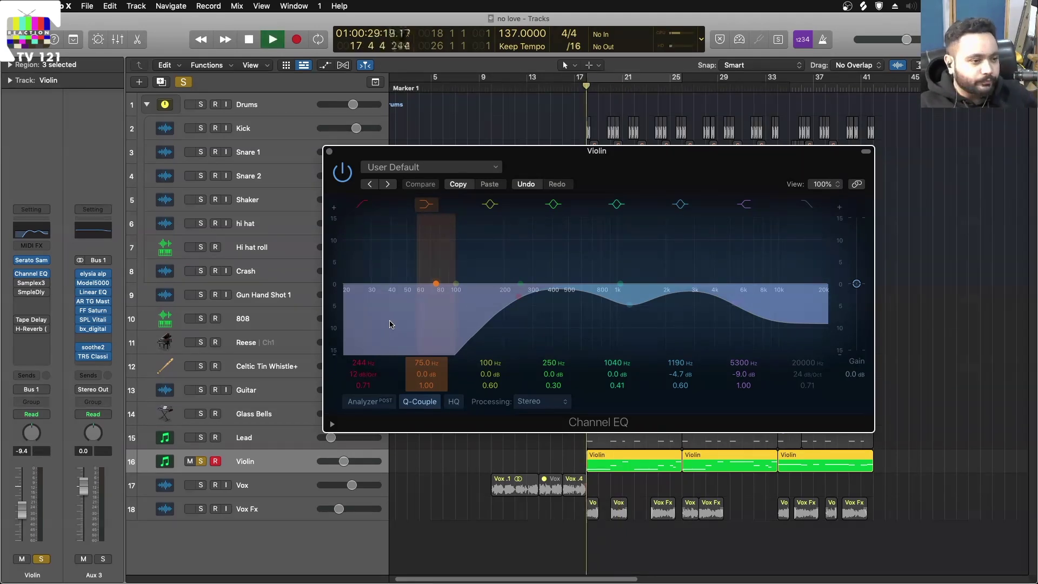
# Step: Stop playback and close the Channel EQ and Samplex plugin windows
pyautogui.scroll(2, 622, 477)
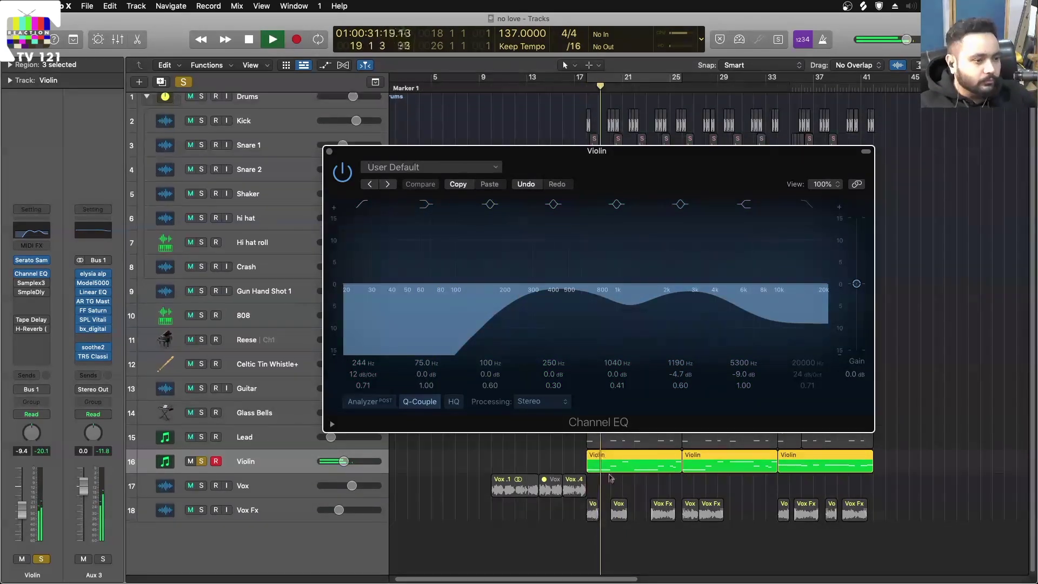
pyautogui.hscroll(-1, 613, 475)
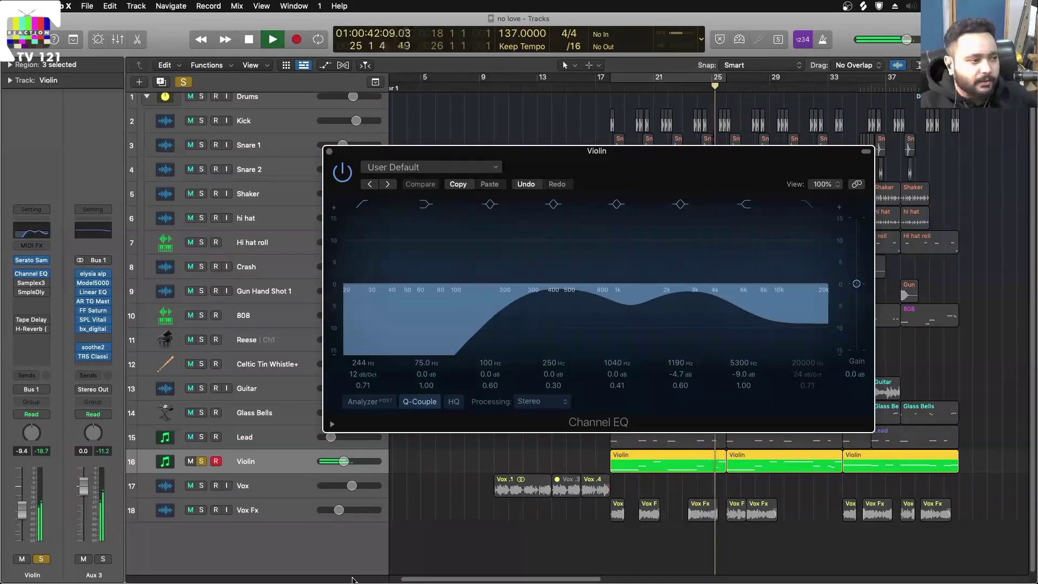
pyautogui.press('space')
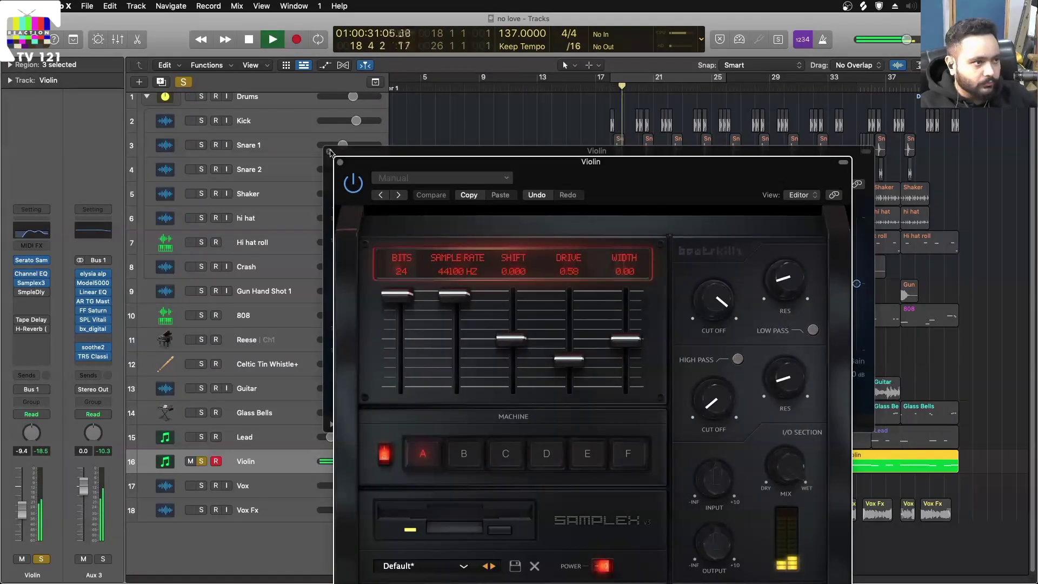
pyautogui.click(329, 151)
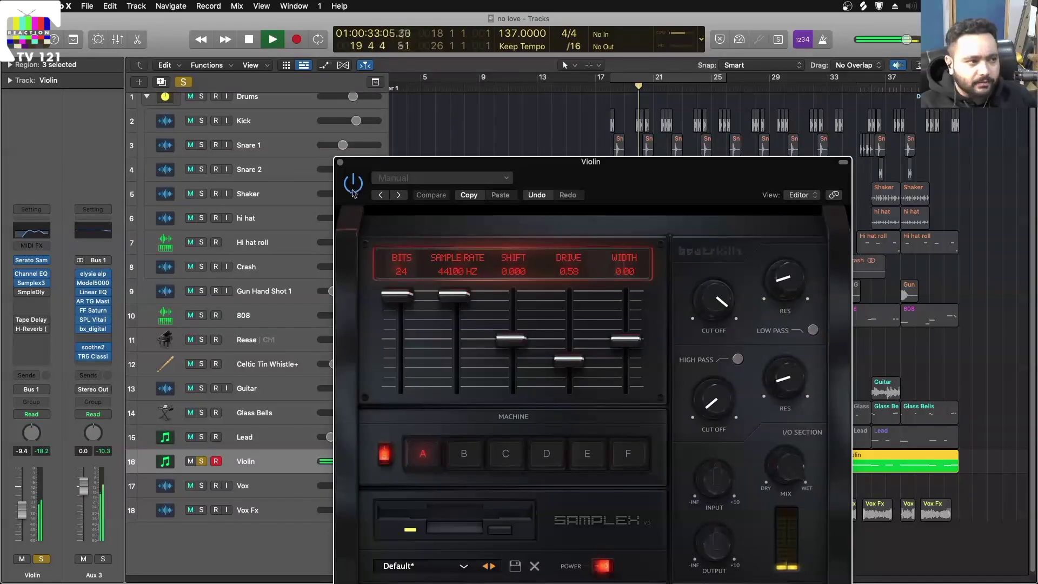
pyautogui.click(340, 163)
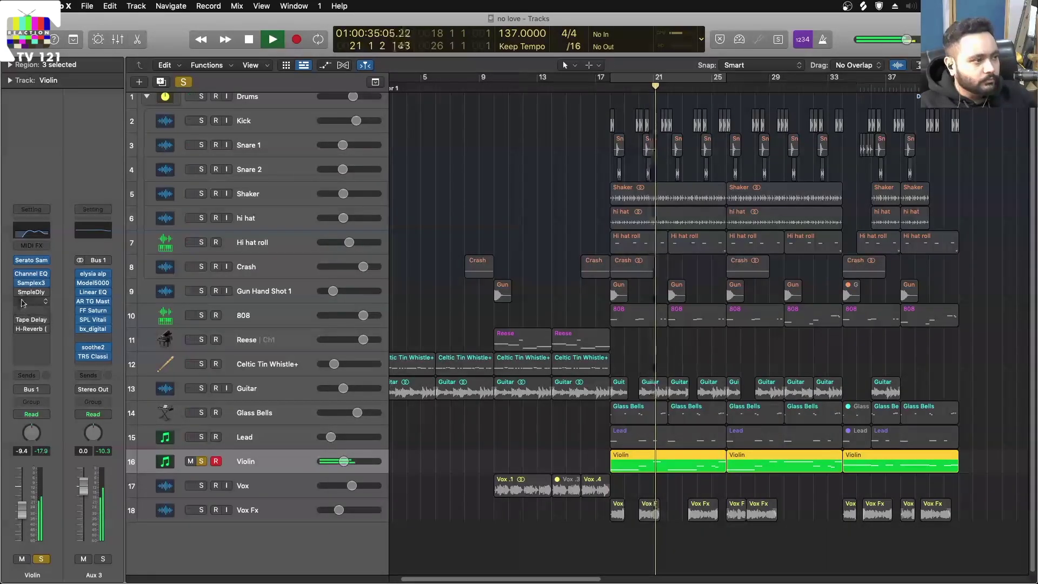
# Step: Open the Violin's Sample Delay (9.4 ms left, 2.6 ms right) and audition it from bar 17
pyautogui.press('space')
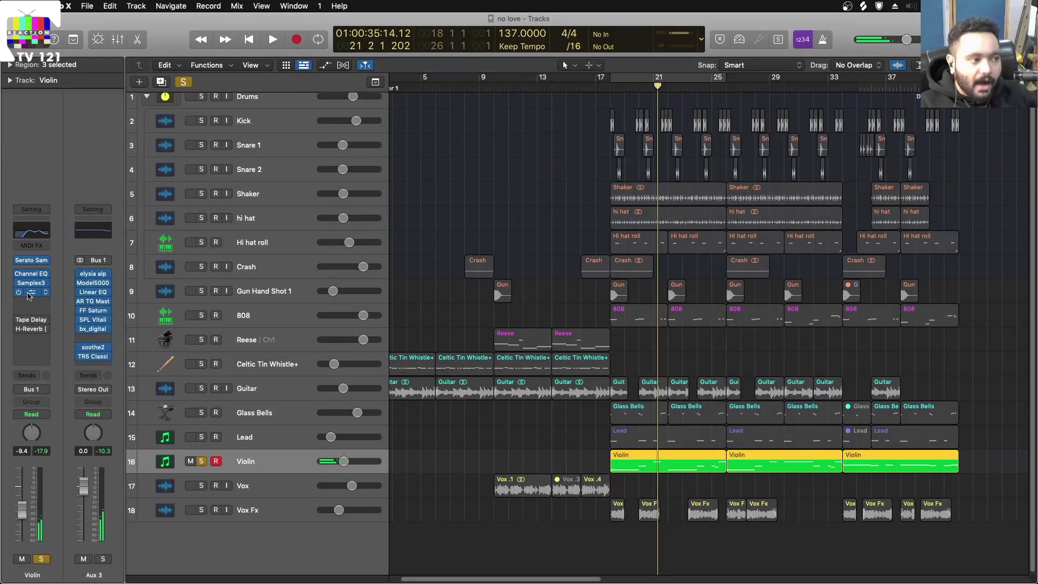
pyautogui.click(32, 293)
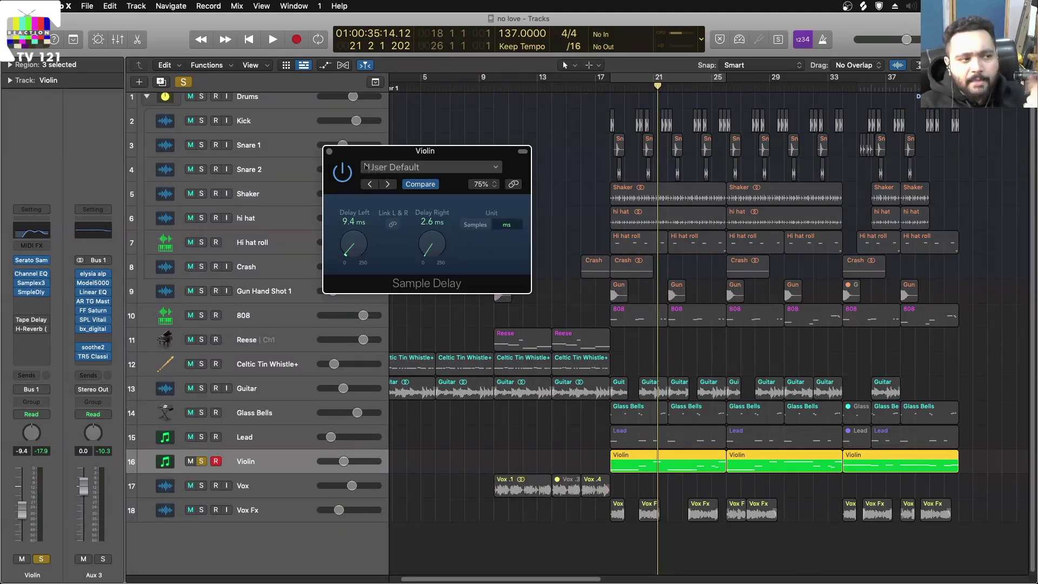
pyautogui.press('space')
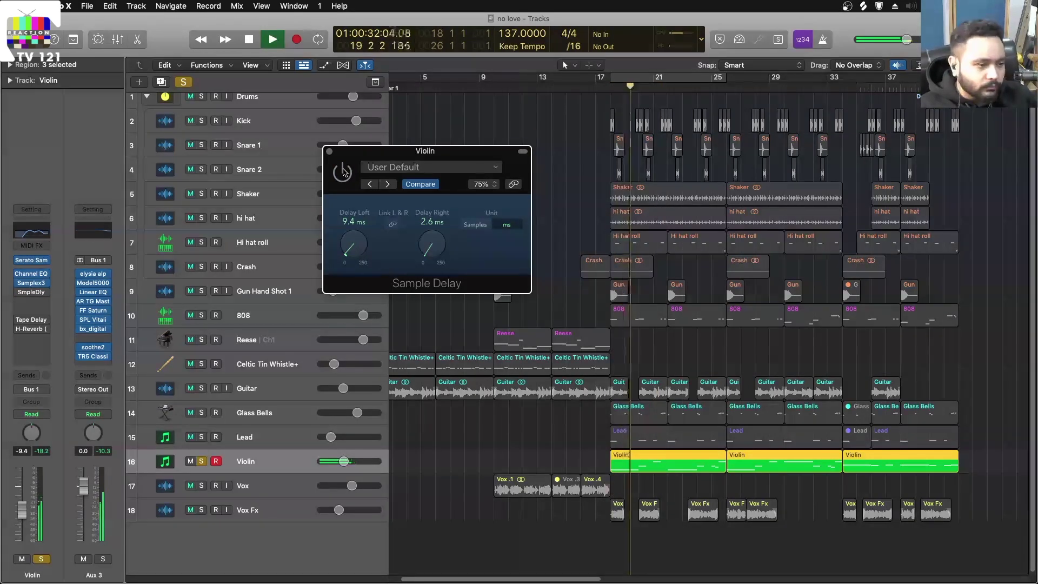
pyautogui.press('space')
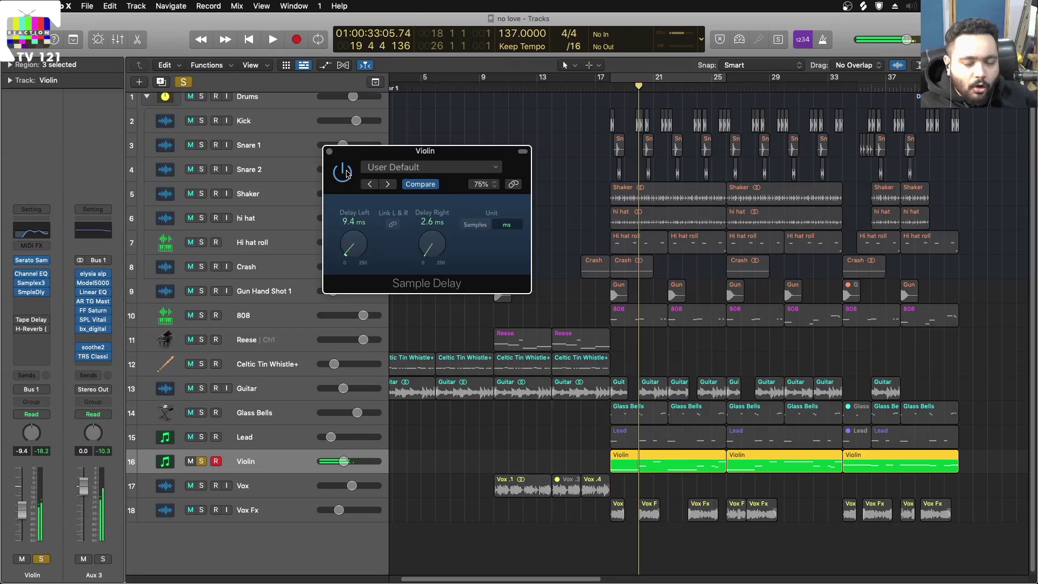
pyautogui.press('space')
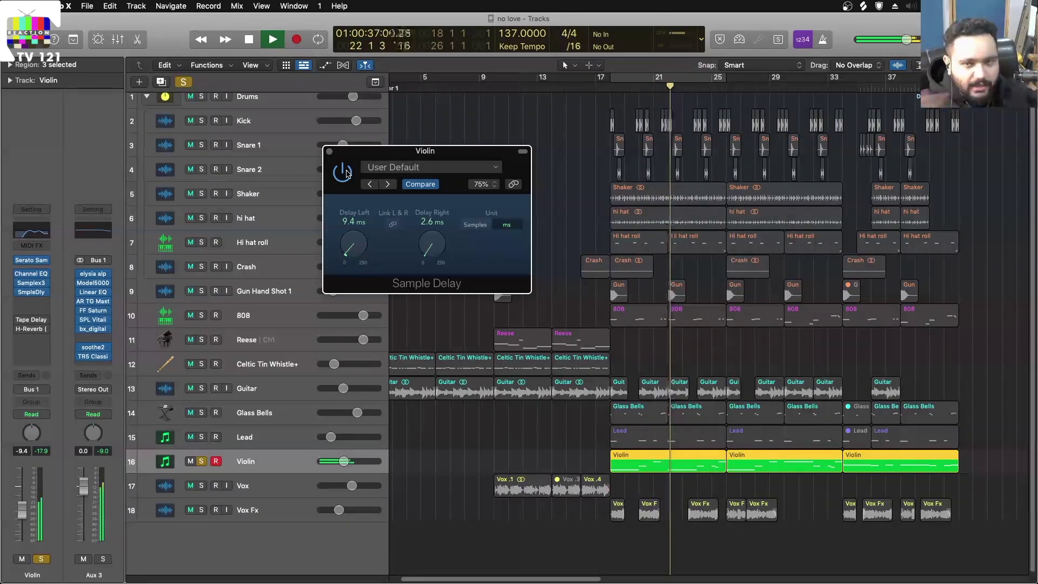
# Step: Close Sample Delay, then audition the Violin's Tape Delay from about bar 18 and close it
pyautogui.click(329, 151)
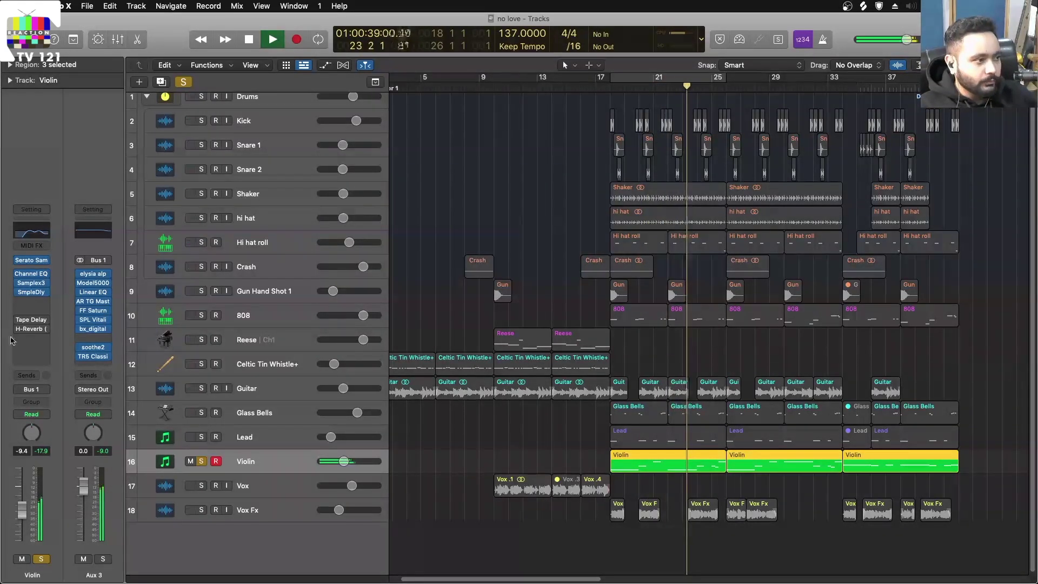
pyautogui.press('space')
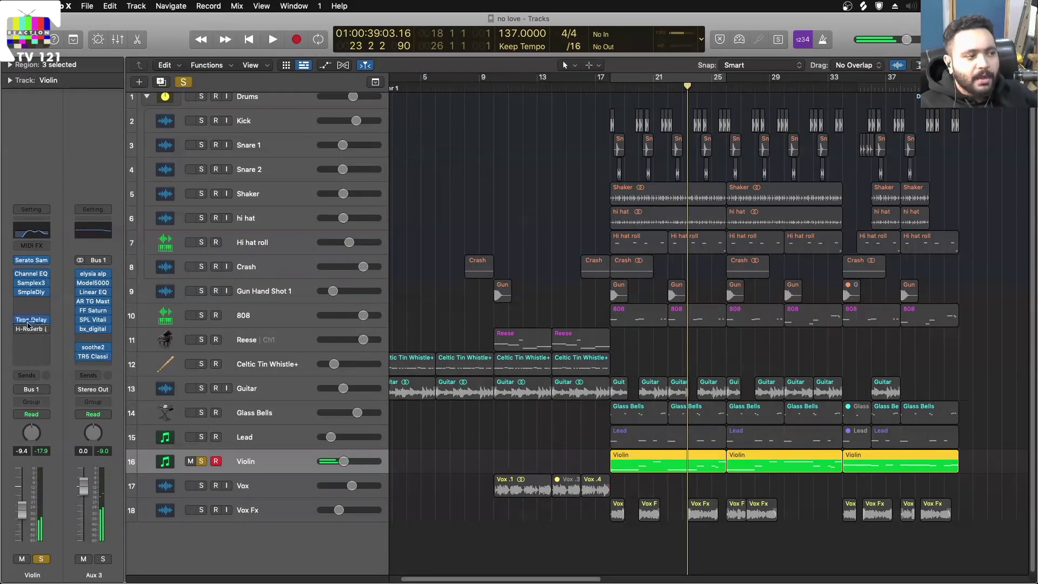
pyautogui.click(30, 320)
pyautogui.press('space')
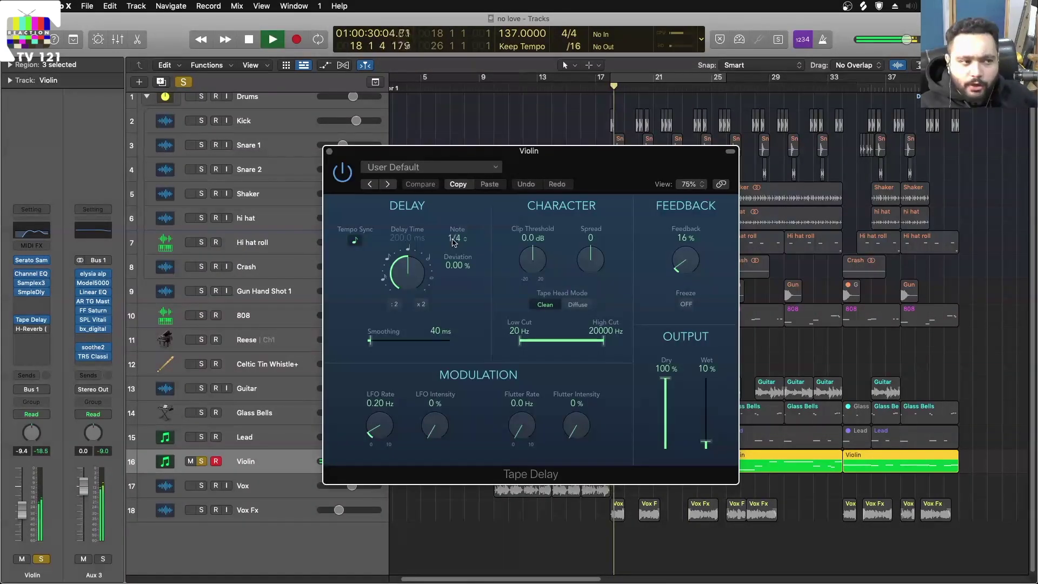
pyautogui.press('space')
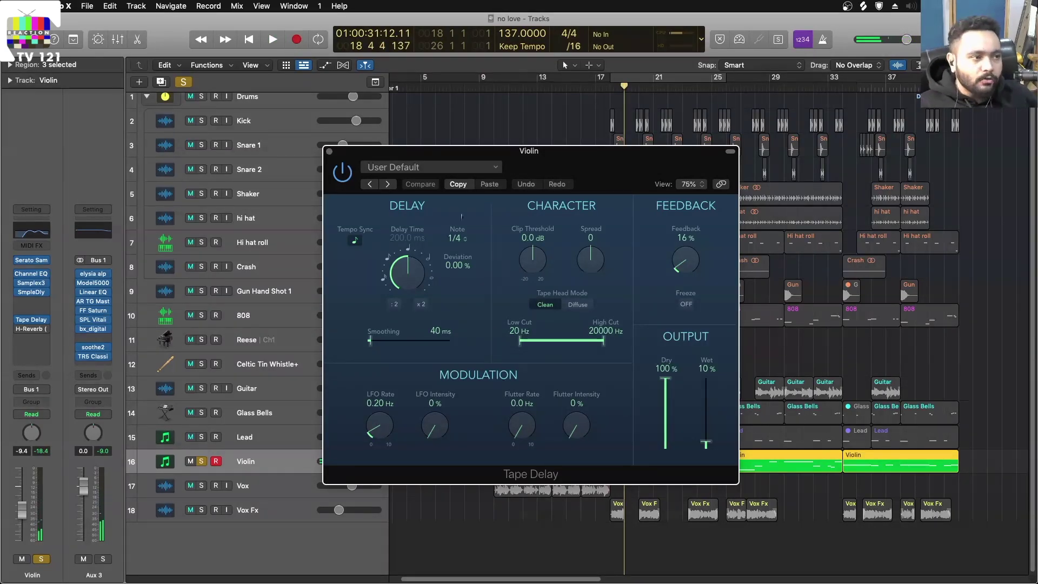
pyautogui.click(329, 152)
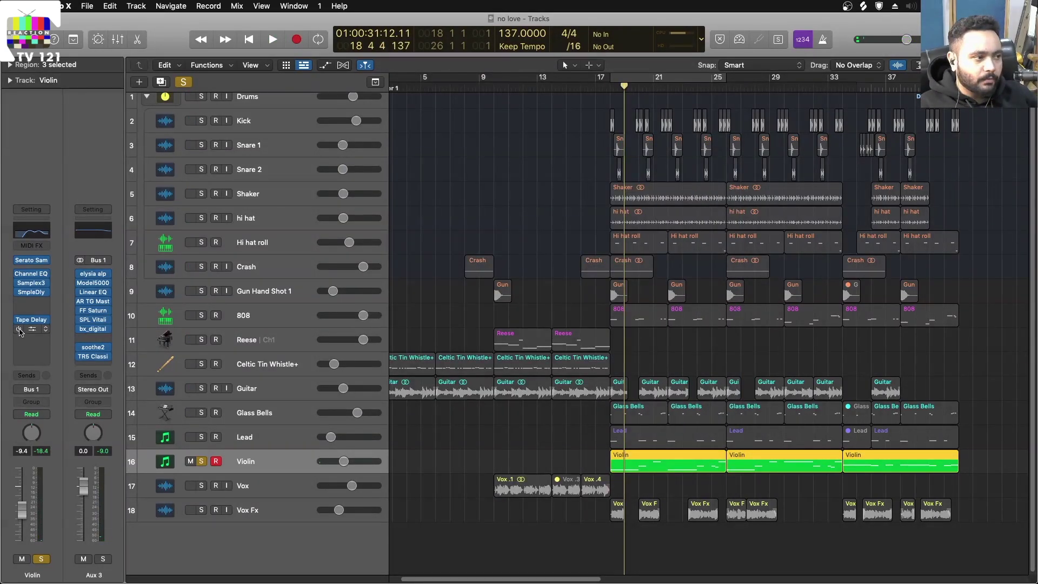
# Step: Audition the Violin's H-Reverb from about bar 18, then close its window
pyautogui.click(19, 328)
pyautogui.press('space')
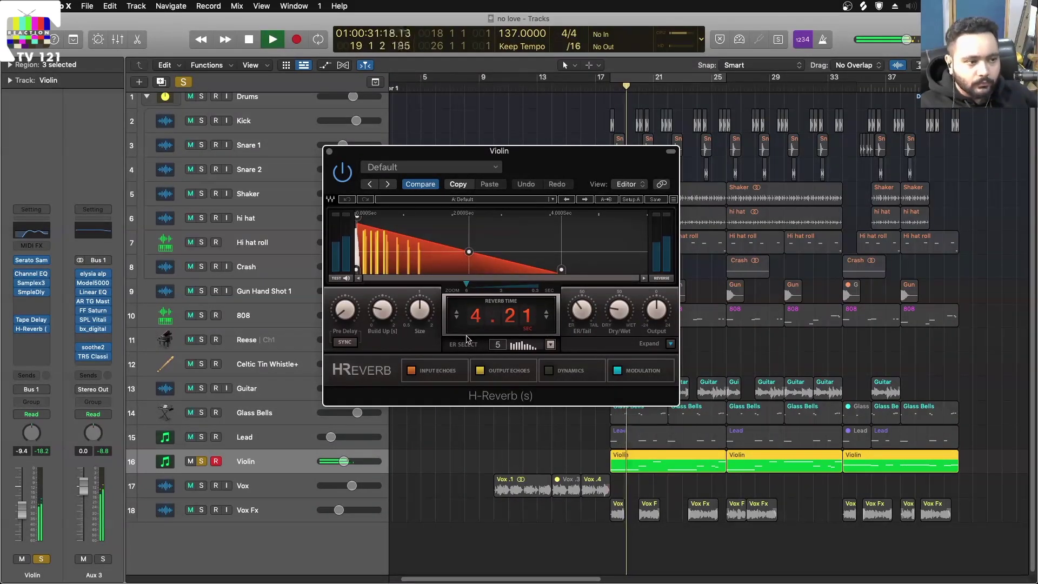
pyautogui.press('space')
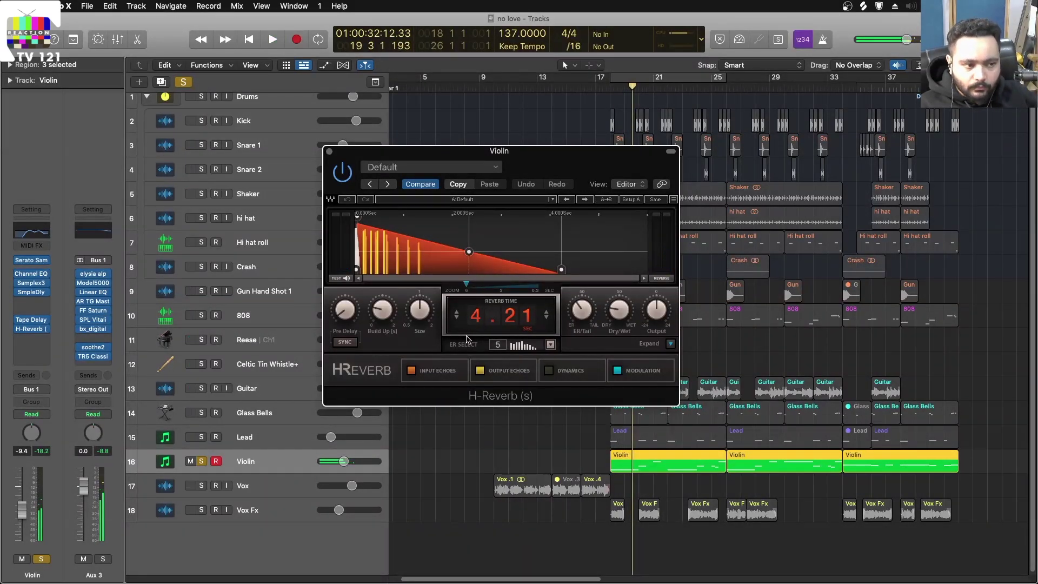
pyautogui.click(330, 152)
pyautogui.scroll(-3, 502, 321)
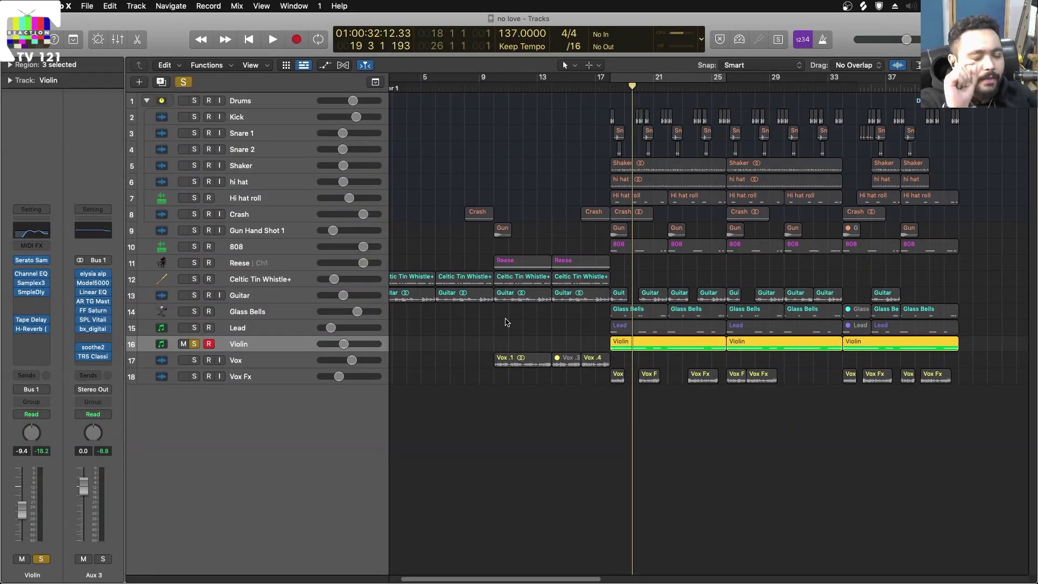
# Step: Solo the Vox Fx track and turn off the Violin's solo
pyautogui.click(223, 378)
pyautogui.click(194, 377)
pyautogui.keyDown('ctrl'); pyautogui.keyDown('alt'); pyautogui.click(575, 505); pyautogui.keyUp('alt'); pyautogui.keyUp('ctrl')
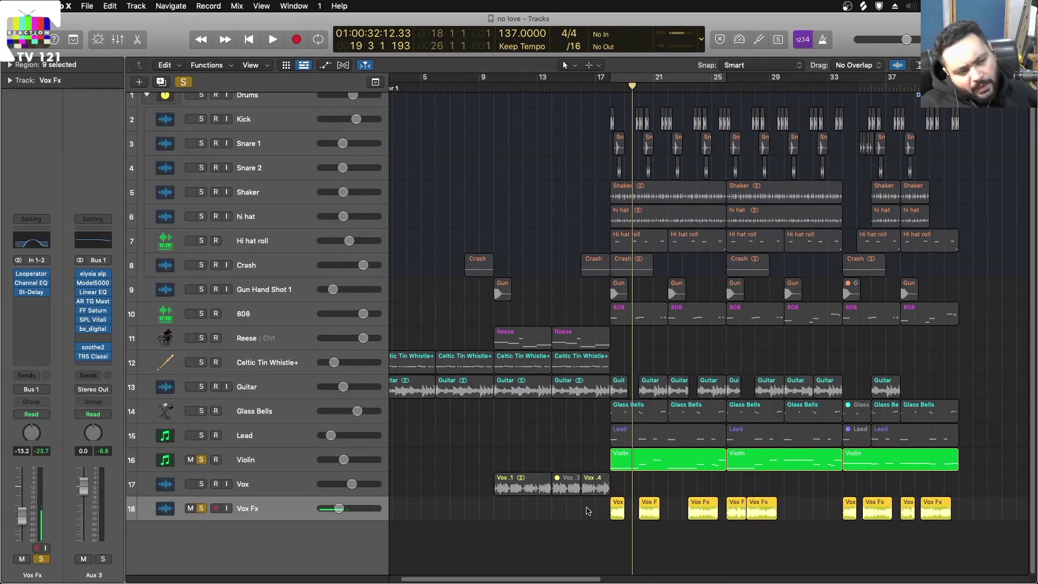
pyautogui.press('space')
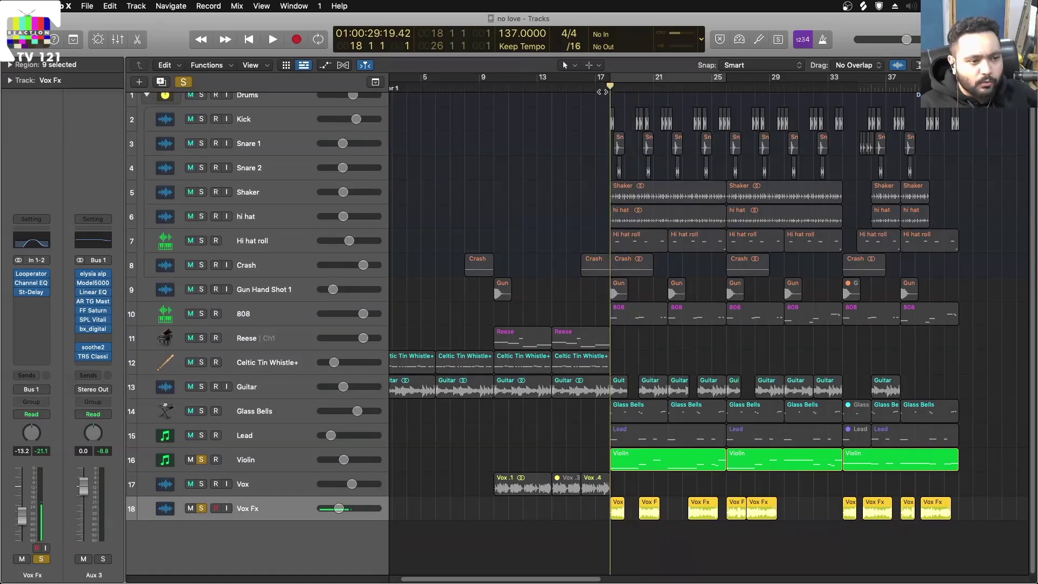
pyautogui.click(201, 460)
# Step: Play Vox Fx from bar 18 with rows shrunk and the timeline zoomed out, then stop
pyautogui.press('space')
pyautogui.scroll(5, 649, 438)
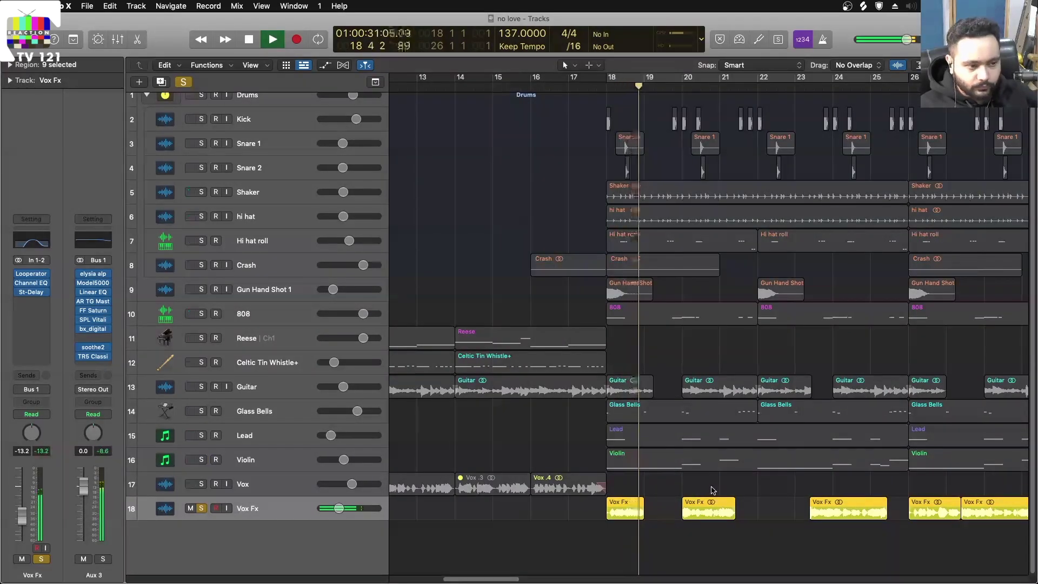
pyautogui.press('super+Up')
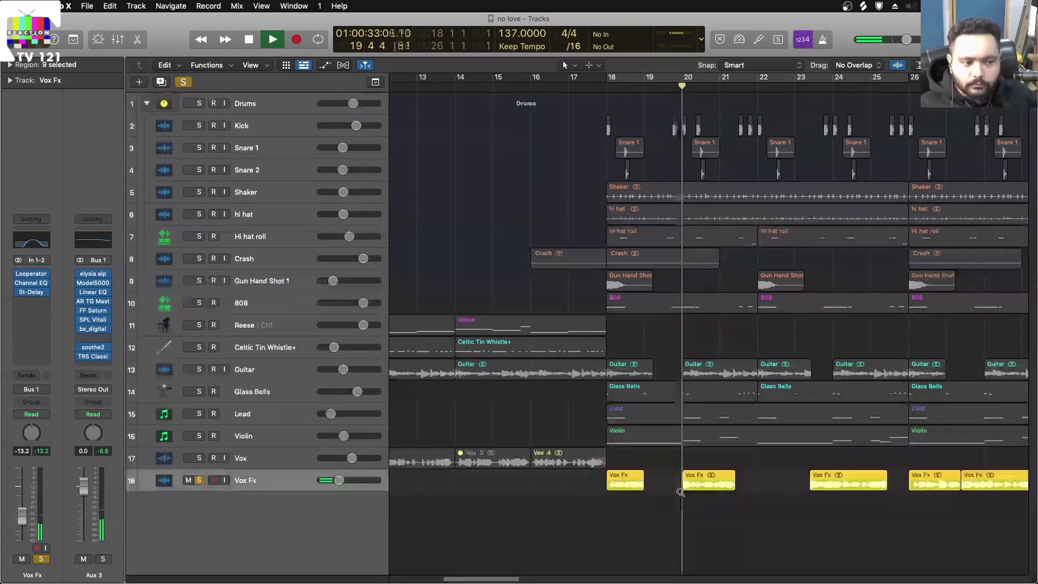
pyautogui.press('super+Left')
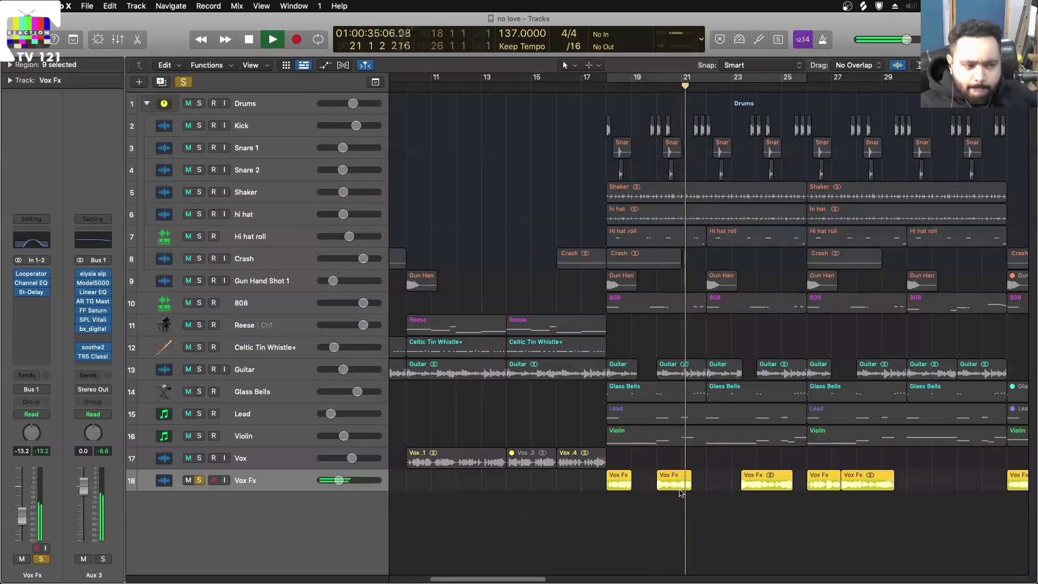
pyautogui.press('space')
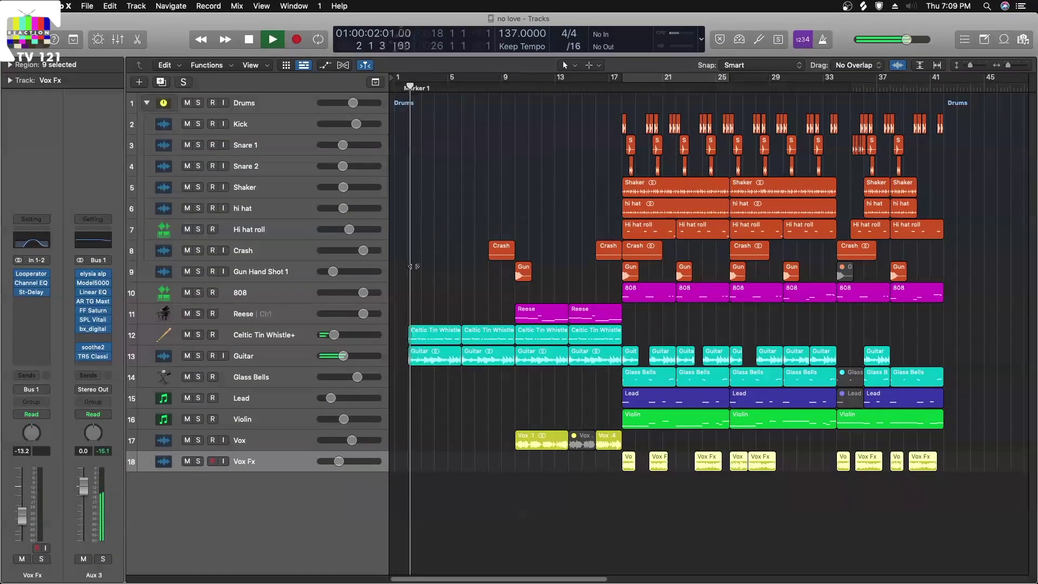
# Step: Scroll and zoom the Tracks area to follow the full 18-track arrangement playing from the top
pyautogui.scroll(3, 417, 267)
pyautogui.scroll(1, 423, 277)
pyautogui.scroll(1, 434, 288)
pyautogui.scroll(-1, 434, 288)
pyautogui.scroll(1, 434, 288)
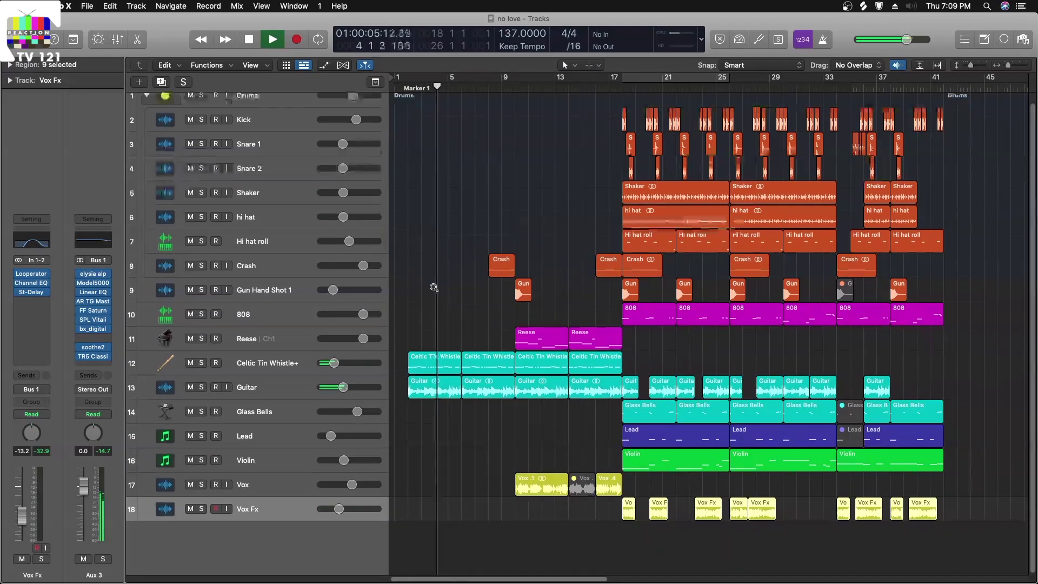
pyautogui.scroll(1, 433, 288)
pyautogui.press('super+Right')
pyautogui.hscroll(-1, 435, 290)
pyautogui.scroll(-2, 433, 288)
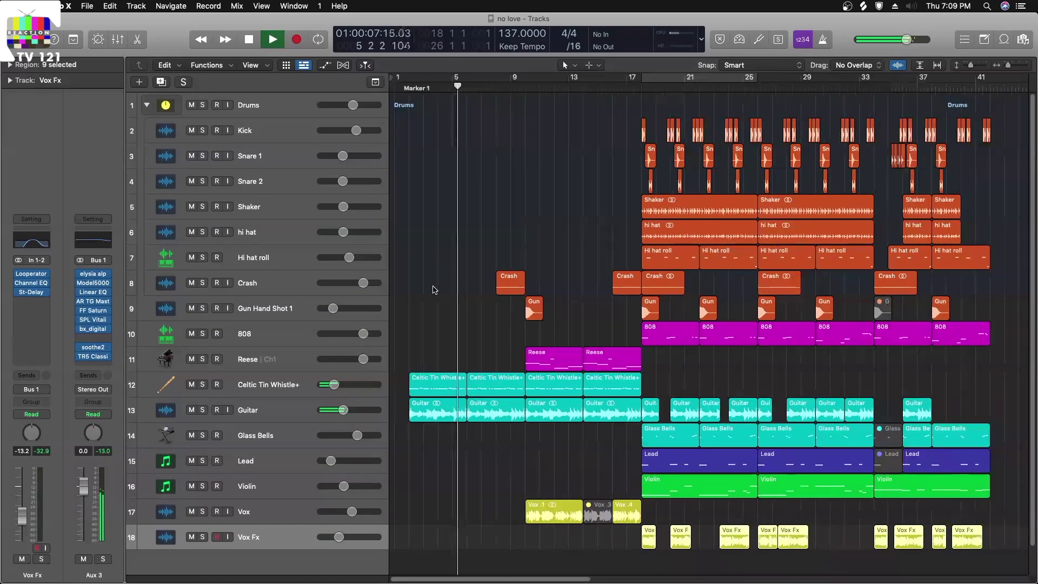
pyautogui.scroll(2, 433, 287)
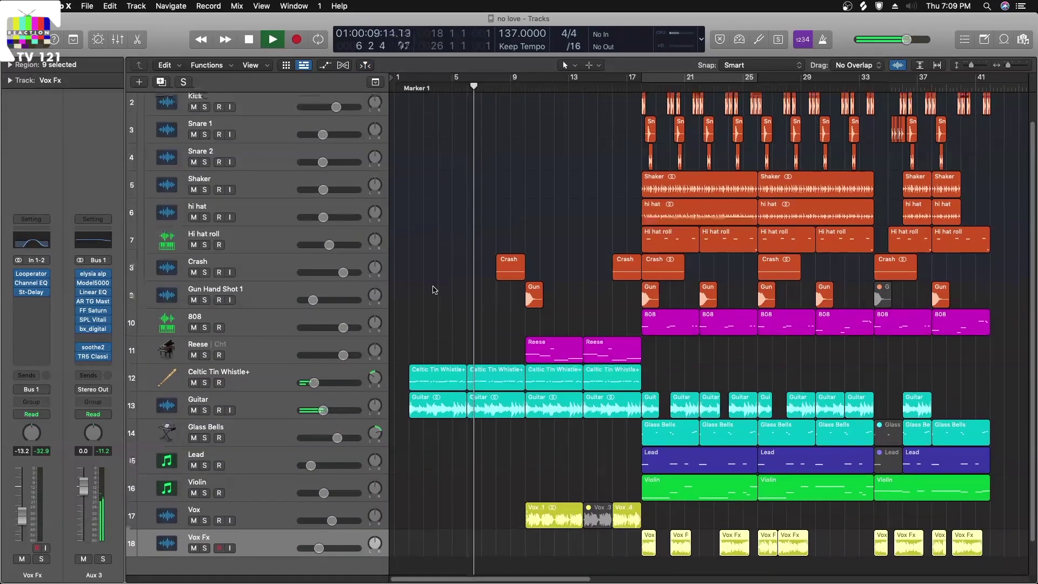
pyautogui.scroll(-1, 434, 288)
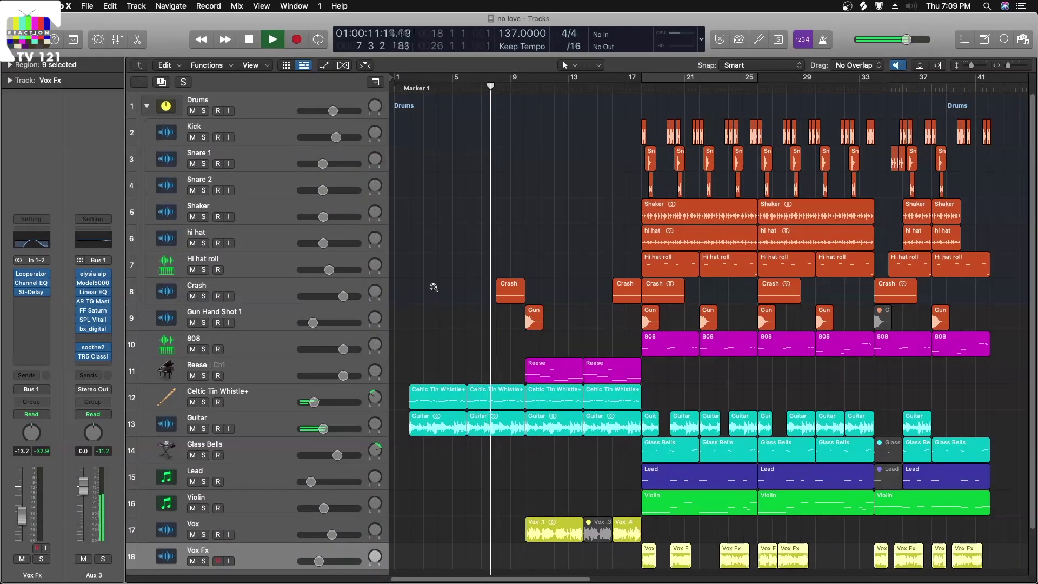
pyautogui.scroll(-1, 433, 286)
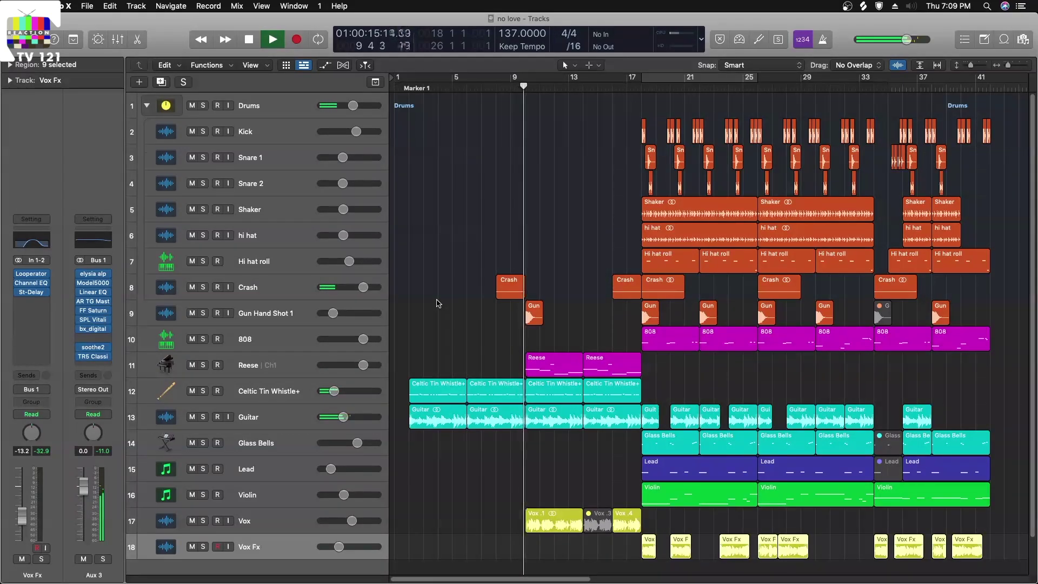
pyautogui.hscroll(1, 438, 301)
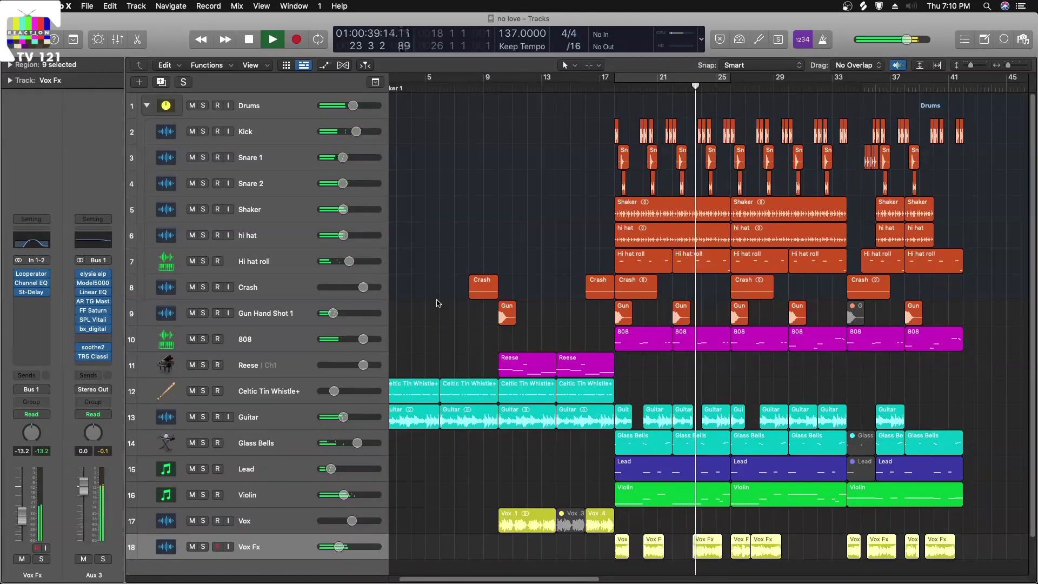
# Step: Fit all track rows into view, briefly inspect a Violin region's notes, then close the editors
pyautogui.click(919, 66)
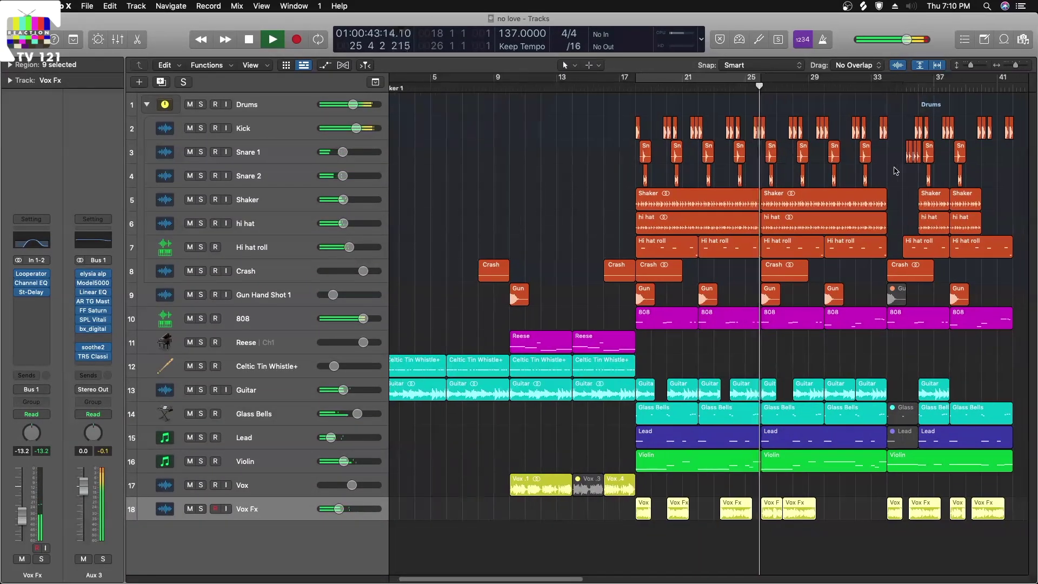
pyautogui.scroll(2, 895, 169)
pyautogui.scroll(-1, 880, 189)
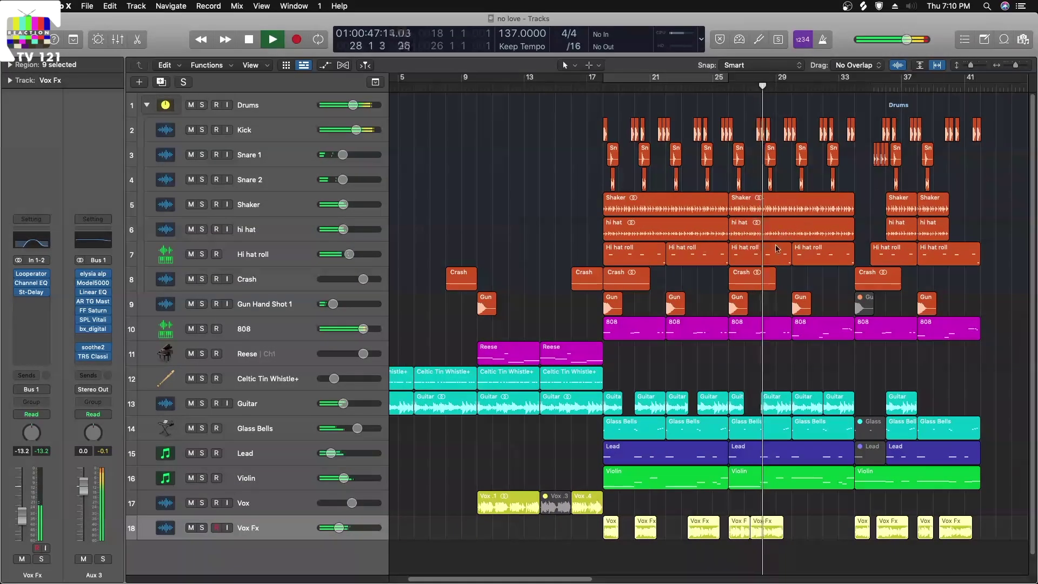
pyautogui.doubleClick(801, 483)
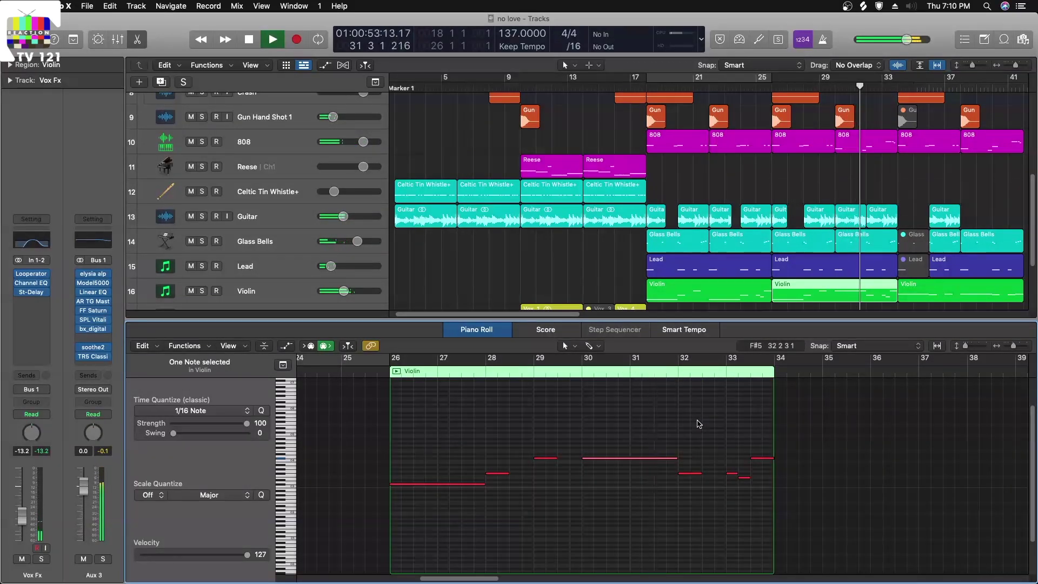
pyautogui.press('x')
pyautogui.press('x')
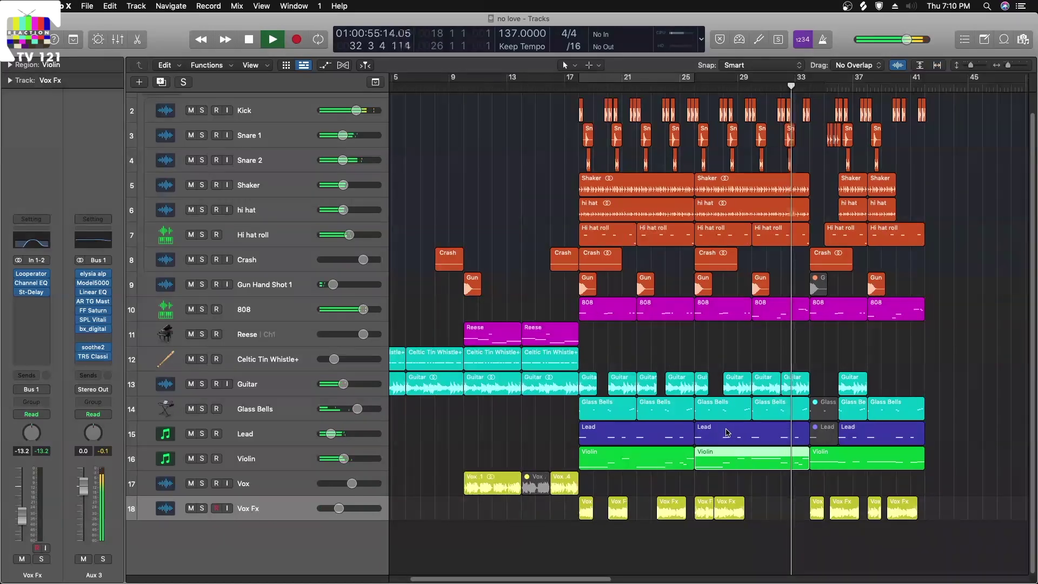
# Step: Resize track rows, zoom the timeline out to bars 13–53, and stop playback at the song's end
pyautogui.press('super+Down')
pyautogui.hscroll(2, 726, 432)
pyautogui.press('super+Up')
pyautogui.press('super+Up')
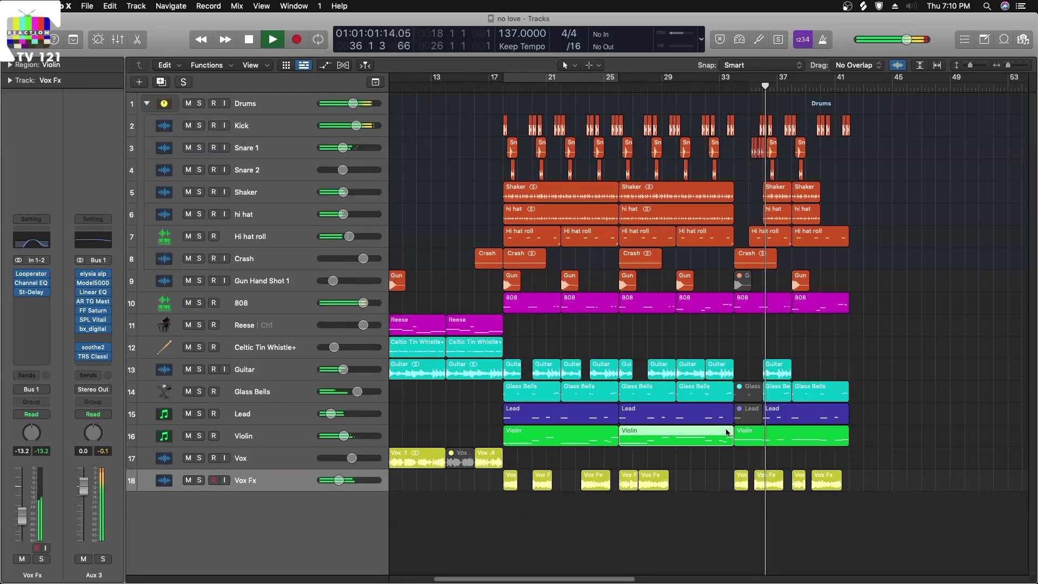
pyautogui.press('super+Right')
pyautogui.press('super+Right')
pyautogui.press('super+Right')
pyautogui.press('super+Right')
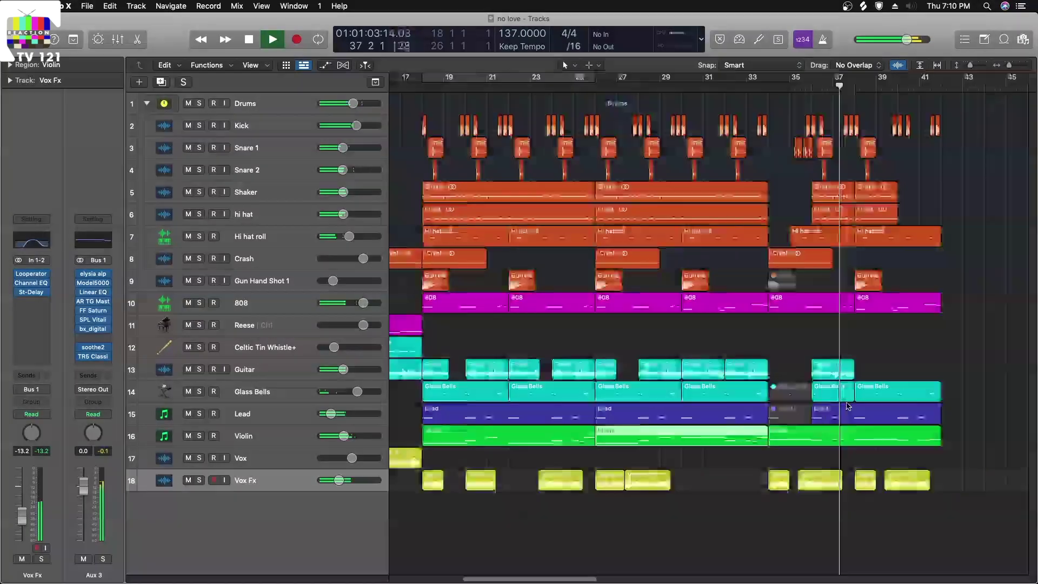
pyautogui.press('super+Left')
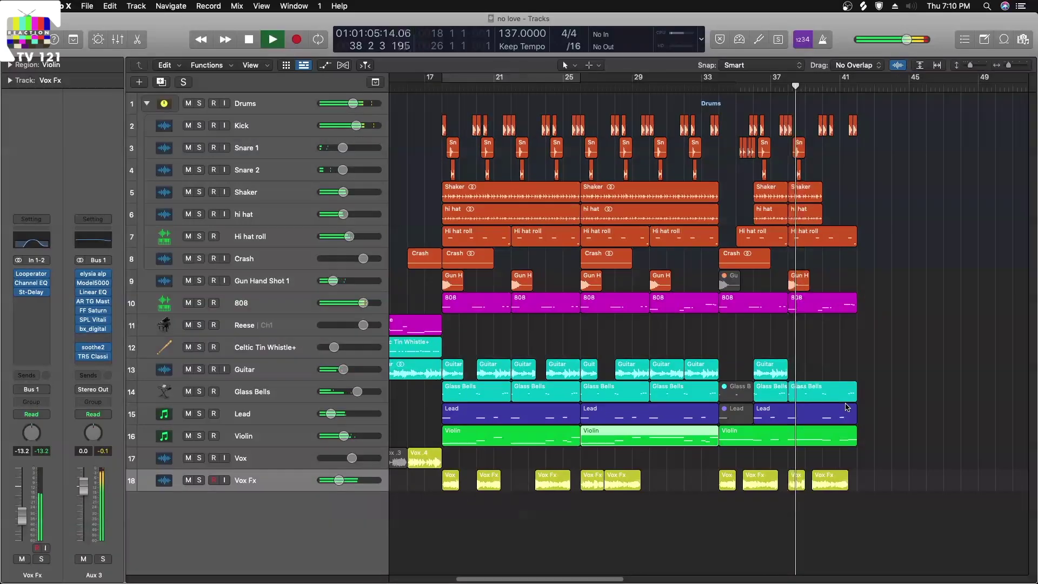
pyautogui.hscroll(-1, 847, 407)
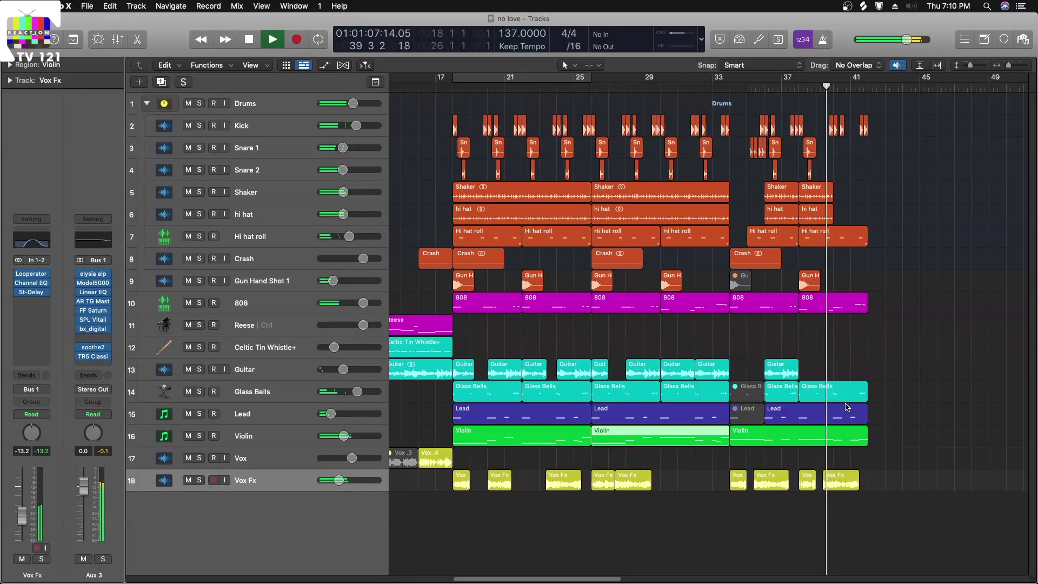
pyautogui.press('super+Left')
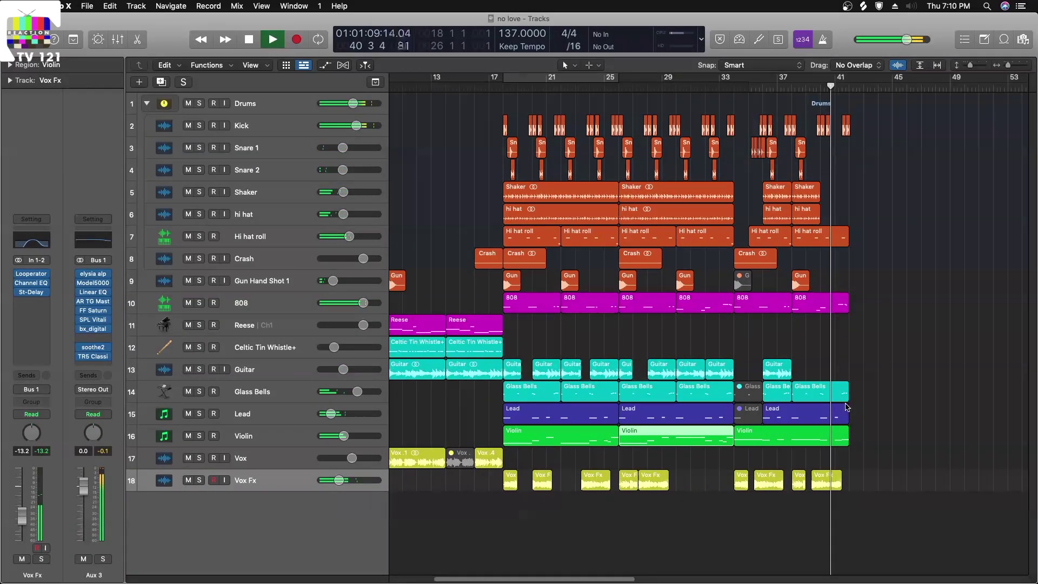
pyautogui.press('super+Down')
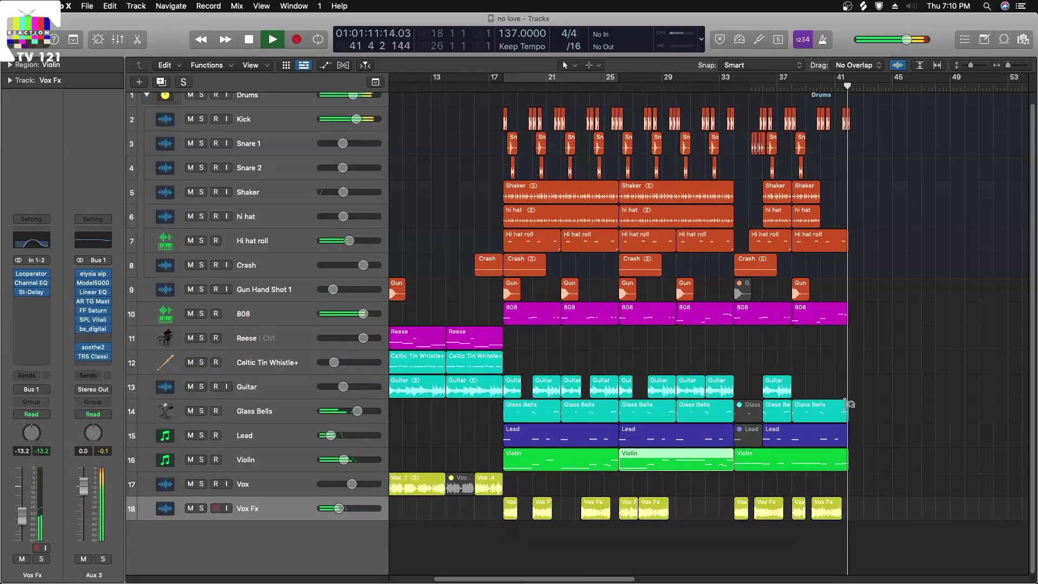
pyautogui.press('space')
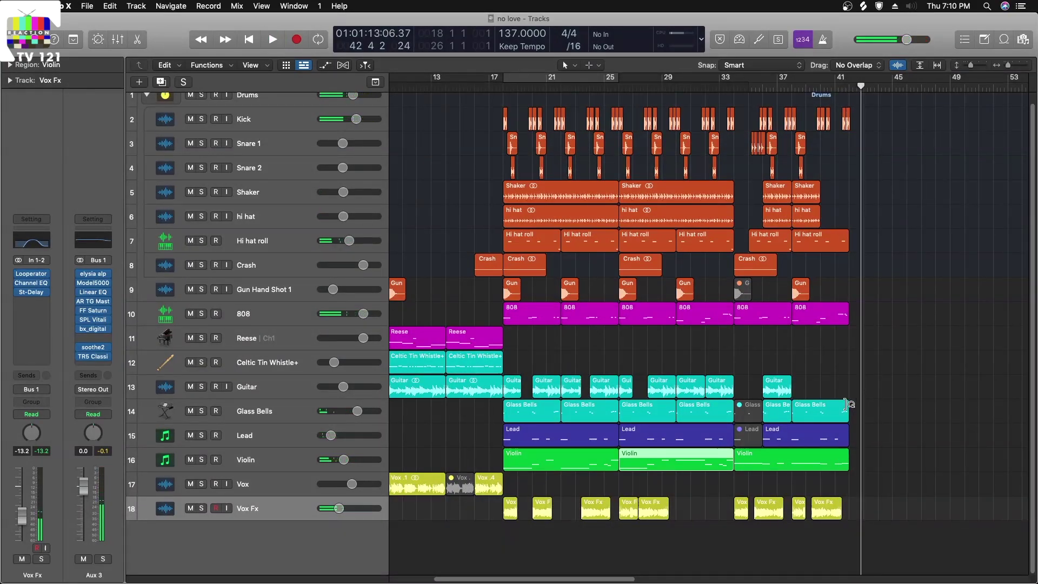